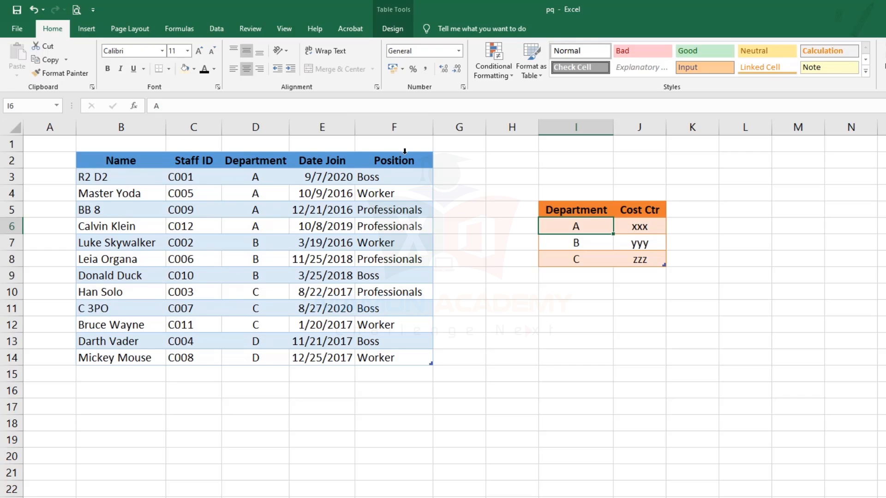
Step: Copy the Position header from F2 into K5 as a new column of the orange table and widen column K
{"action": "left_click", "coordinate": [399, 123]}
{"action": "left_click", "coordinate": [396, 161]}
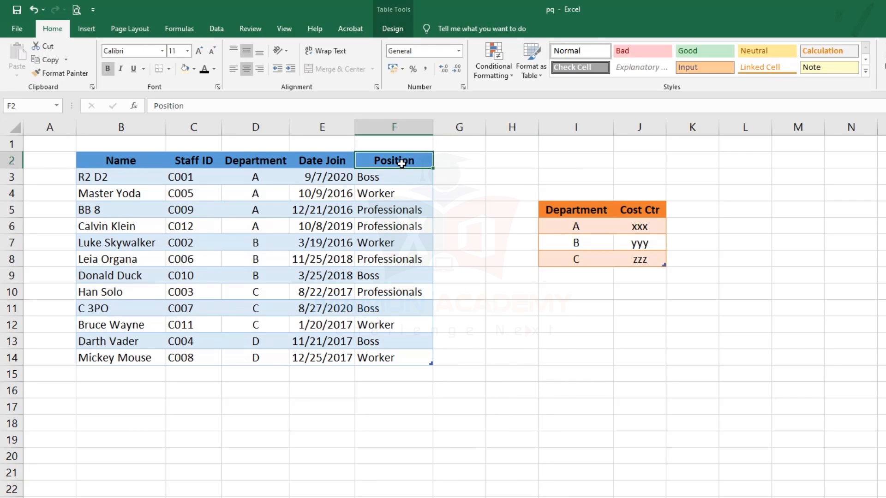
{"action": "key", "text": "ctrl+c"}
{"action": "left_click", "coordinate": [701, 209]}
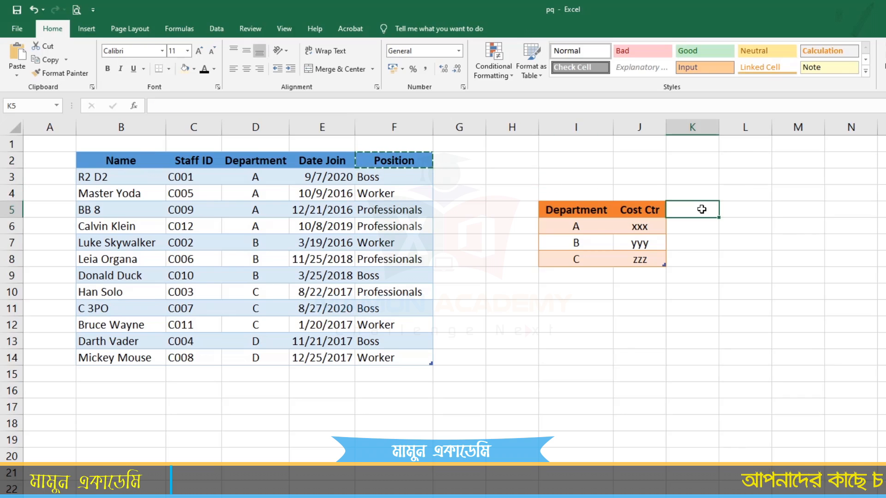
{"action": "key", "text": "ctrl+v"}
{"action": "left_click_drag", "start_coordinate": [719, 127], "coordinate": [734, 125]}
Step: Begin a VLOOKUP formula in K6 with the row's Department as the lookup value
{"action": "left_click", "coordinate": [580, 226]}
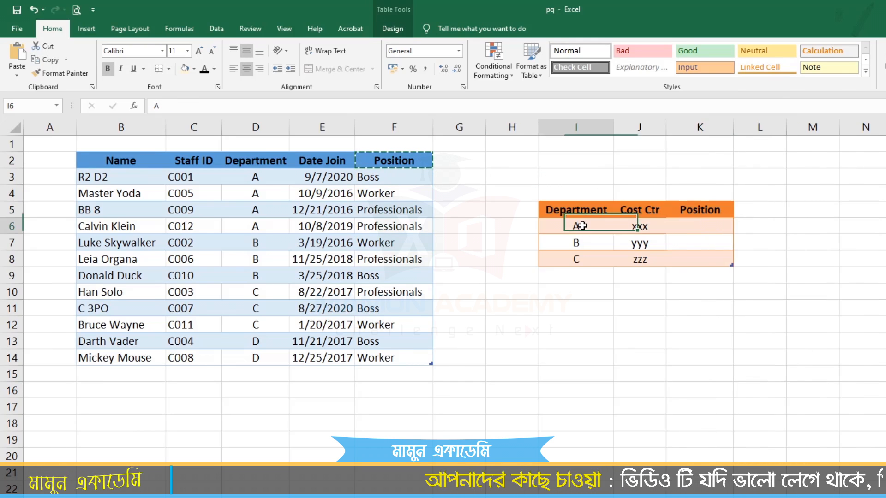
{"action": "left_click", "coordinate": [687, 227]}
{"action": "left_click", "coordinate": [253, 181]}
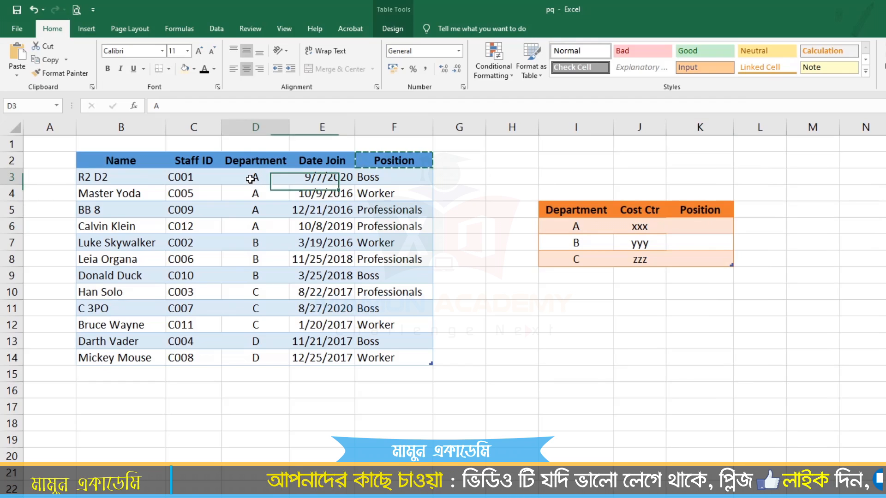
{"action": "left_click", "coordinate": [386, 178]}
{"action": "left_click", "coordinate": [709, 225]}
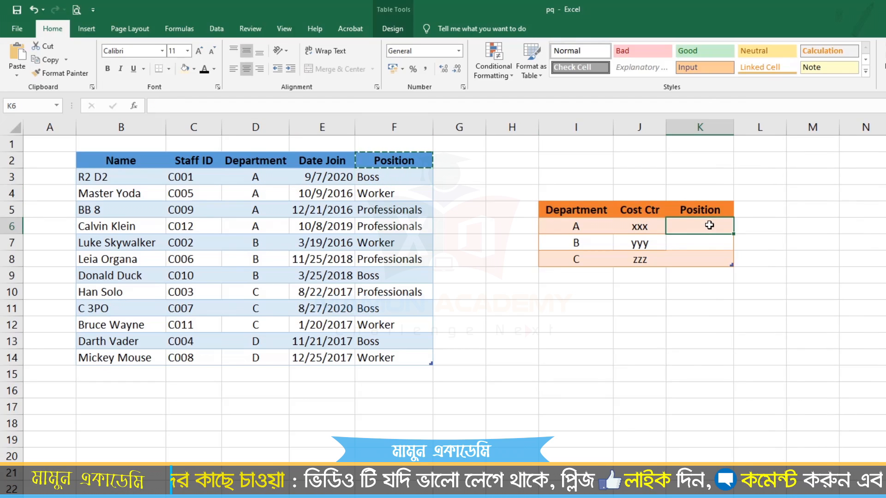
{"action": "type", "text": "=vl"}
{"action": "key", "text": "Tab"}
{"action": "key", "text": "Left"}
{"action": "key", "text": "Left"}
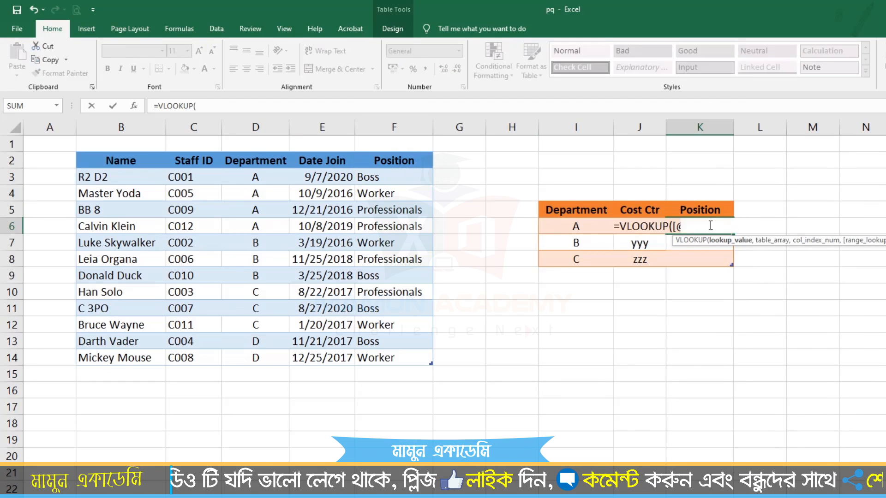
{"action": "type", "text": ","}
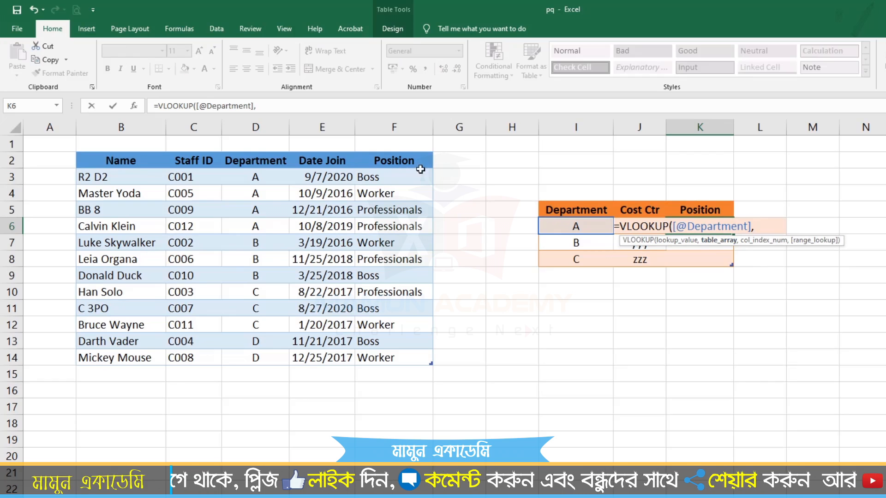
Step: Complete the VLOOKUP with columns D:F, column index 3 and an empty match argument, and autofit column K
{"action": "left_click_drag", "start_coordinate": [285, 130], "coordinate": [379, 123]}
{"action": "type", "text": ","}
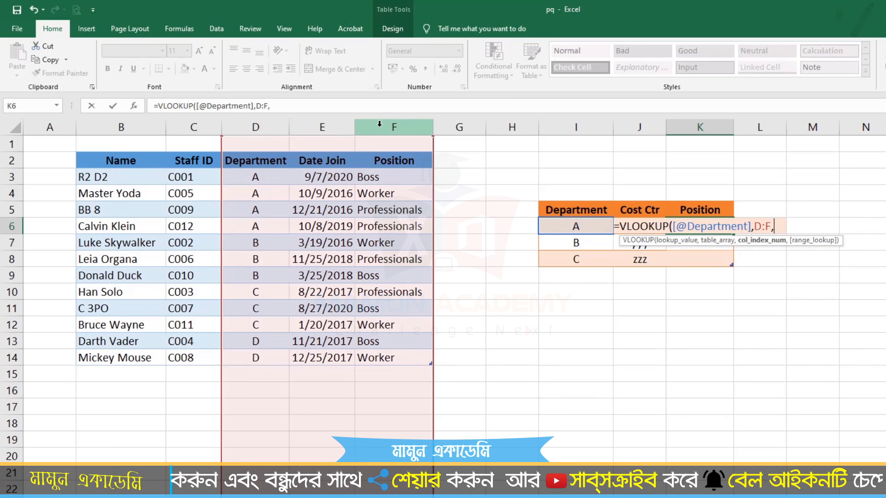
{"action": "type", "text": "3,)"}
{"action": "key", "text": "ctrl+Return"}
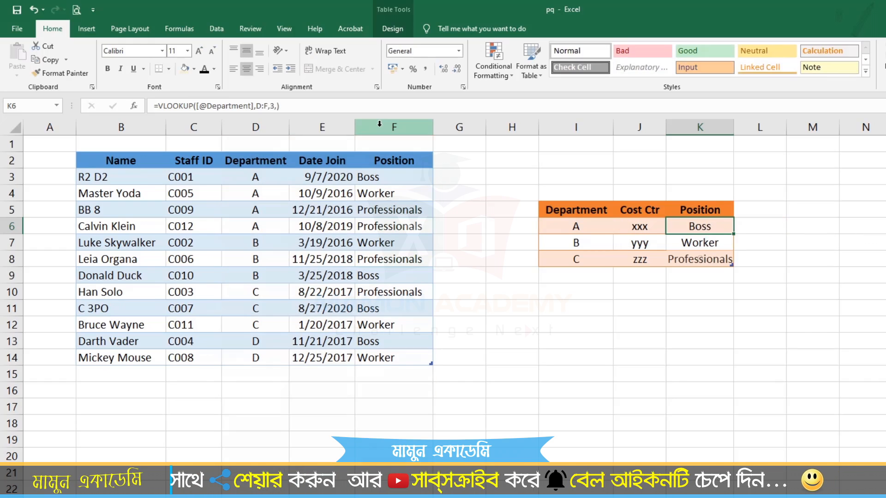
{"action": "double_click", "coordinate": [734, 126]}
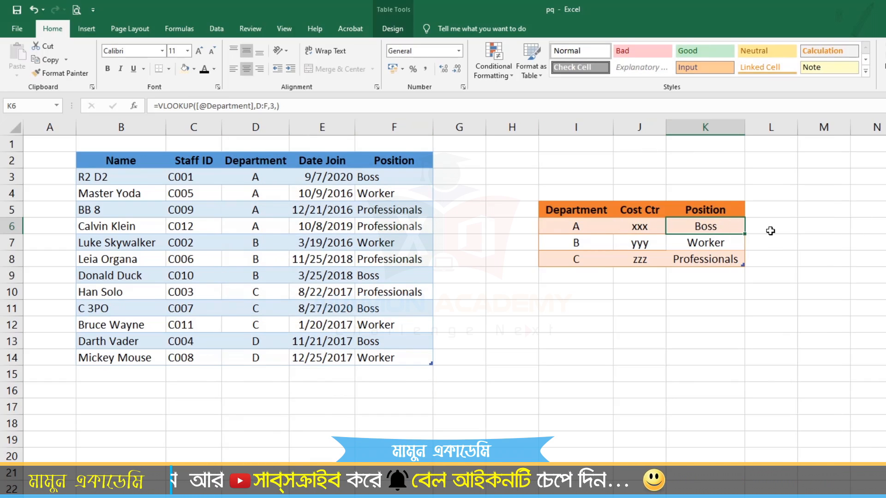
Step: Try adding two more Department A rows to the orange table and filling the Position formula down through K8
{"action": "left_click_drag", "start_coordinate": [587, 225], "coordinate": [708, 226]}
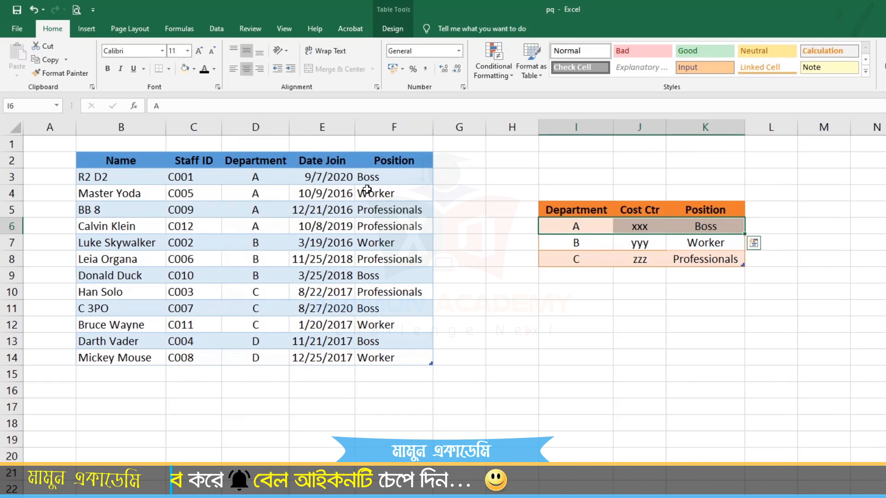
{"action": "left_click_drag", "start_coordinate": [245, 178], "coordinate": [390, 223]}
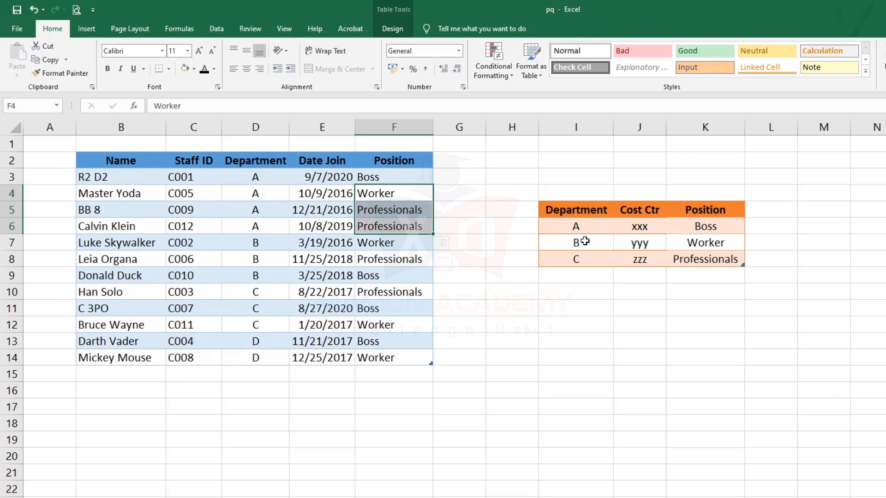
{"action": "mouse_move", "coordinate": [584, 241]}
{"action": "left_mouse_down"}
{"action": "mouse_move", "coordinate": [633, 242]}
{"action": "mouse_move", "coordinate": [715, 262]}
{"action": "mouse_move", "coordinate": [715, 301]}
{"action": "mouse_move", "coordinate": [579, 256]}
{"action": "left_mouse_up"}
{"action": "key", "text": "ctrl+d"}
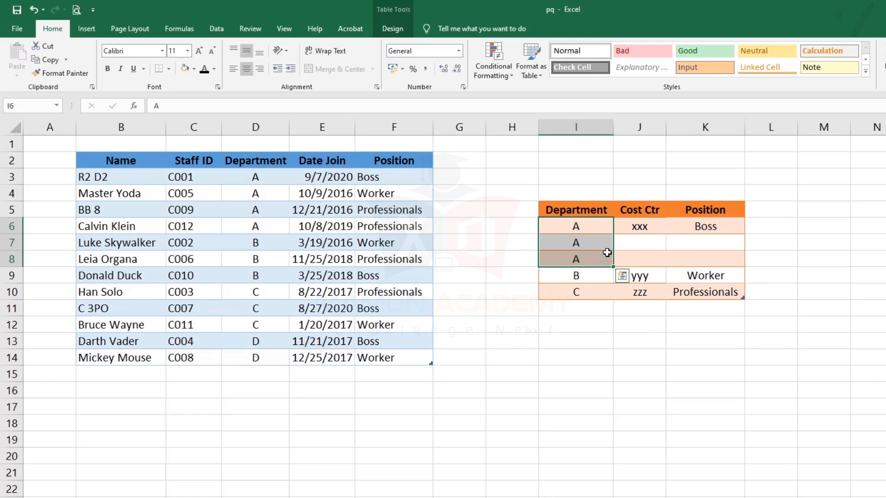
{"action": "left_click_drag", "start_coordinate": [682, 223], "coordinate": [691, 253]}
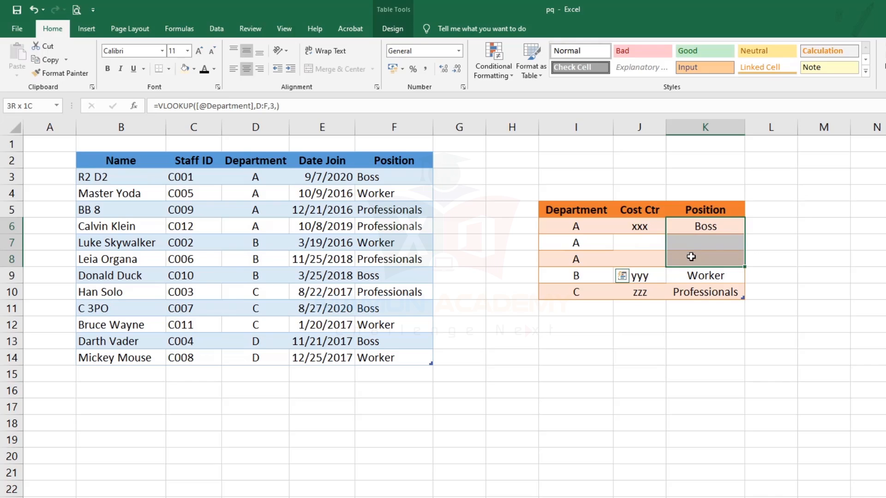
{"action": "key", "text": "ctrl+d"}
{"action": "left_click", "coordinate": [785, 252]}
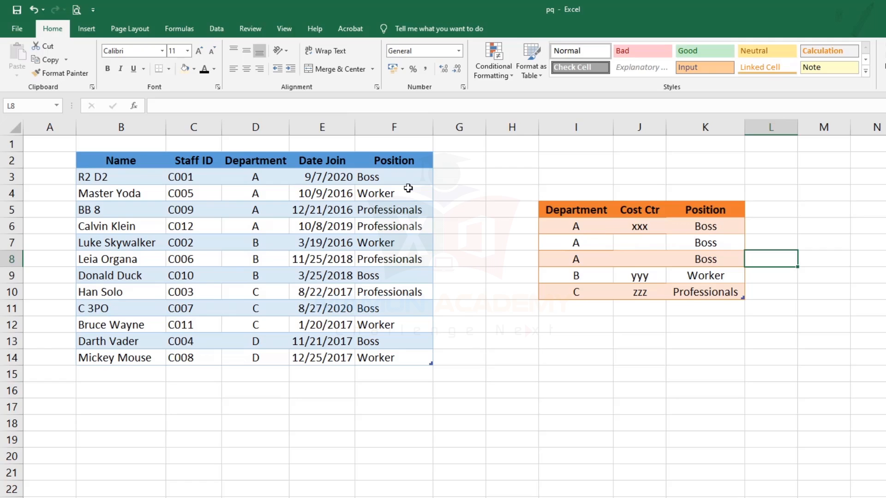
Step: Undo the extra Department A rows and the filled-down Position formulas in the orange table
{"action": "left_click", "coordinate": [387, 177]}
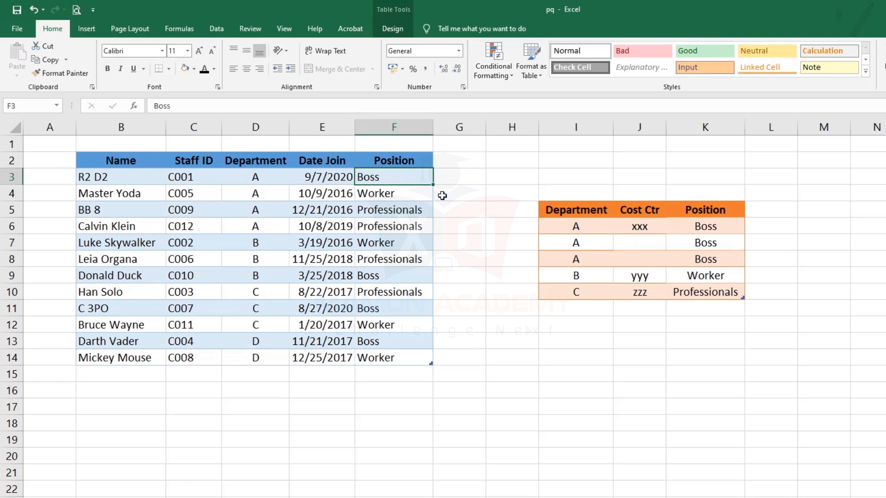
{"action": "left_click_drag", "start_coordinate": [704, 225], "coordinate": [701, 258]}
{"action": "left_click_drag", "start_coordinate": [396, 196], "coordinate": [398, 323]}
{"action": "key", "text": "ctrl+z"}
{"action": "key", "text": "ctrl+z"}
{"action": "key", "text": "ctrl+z"}
{"action": "key", "text": "ctrl+z"}
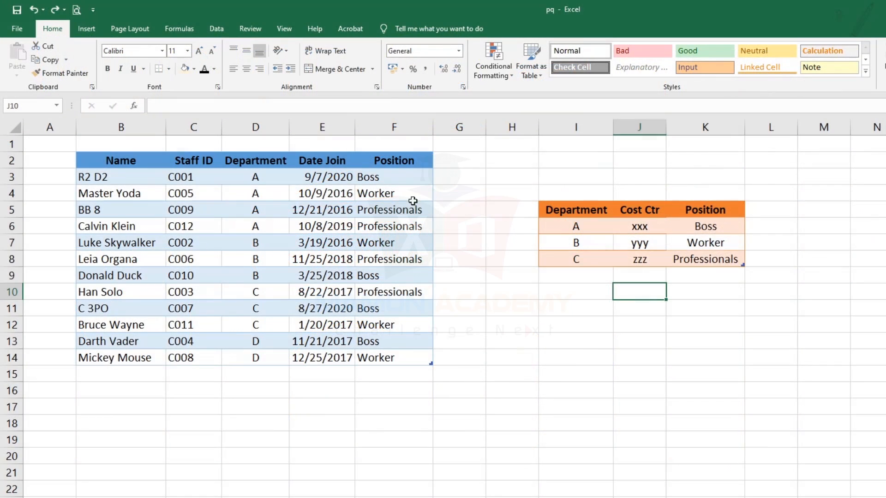
Step: Compare Department A's positions and cost centre in the source tables with the Department A rows of the green result table
{"action": "left_click", "coordinate": [573, 226]}
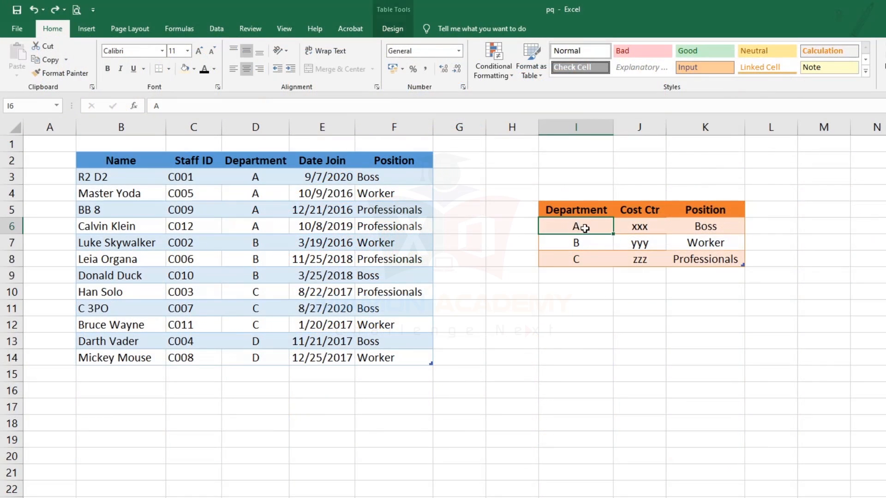
{"action": "left_click", "coordinate": [706, 227]}
{"action": "left_click", "coordinate": [388, 194]}
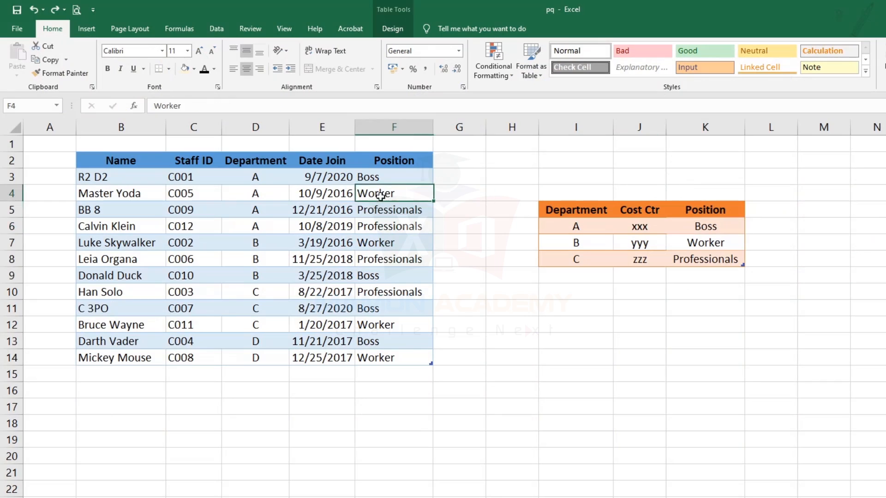
{"action": "left_click", "coordinate": [395, 208]}
{"action": "left_click", "coordinate": [393, 226]}
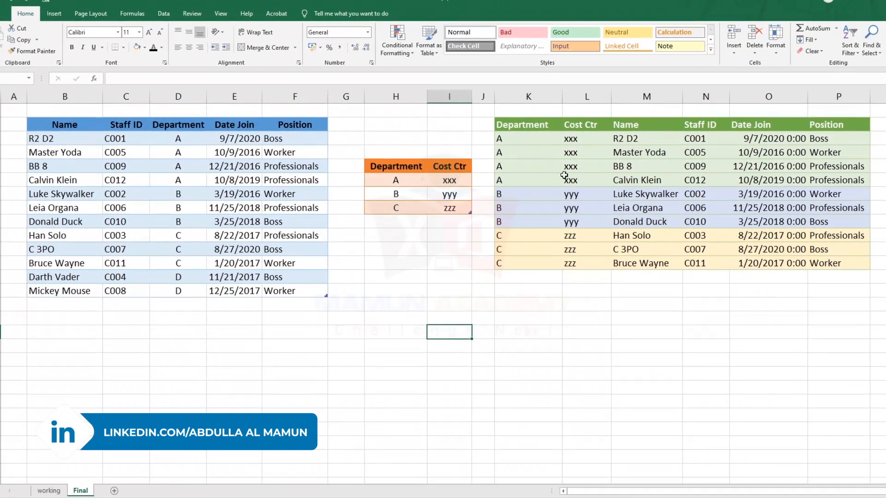
{"action": "left_click_drag", "start_coordinate": [514, 137], "coordinate": [508, 182]}
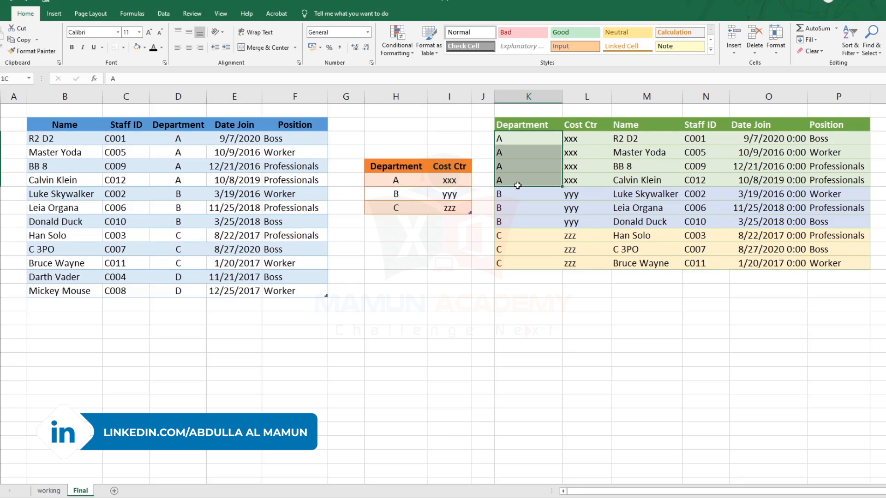
{"action": "left_click", "coordinate": [450, 180]}
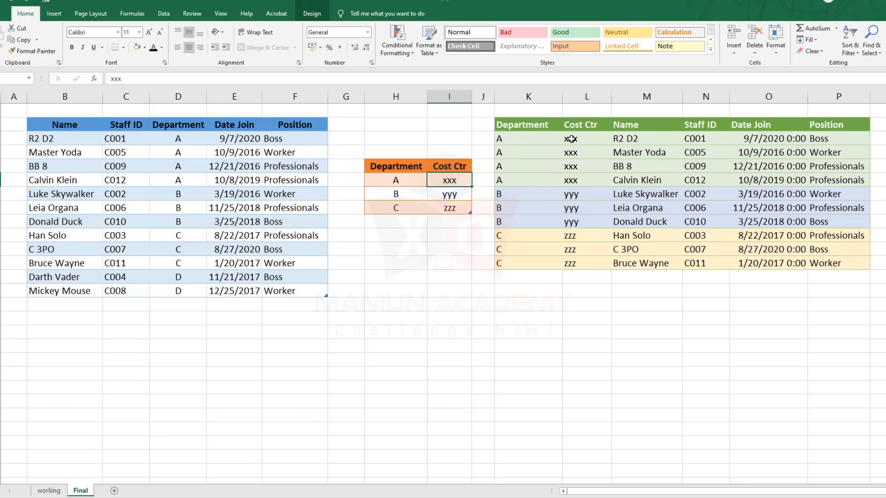
{"action": "left_click_drag", "start_coordinate": [572, 138], "coordinate": [577, 181]}
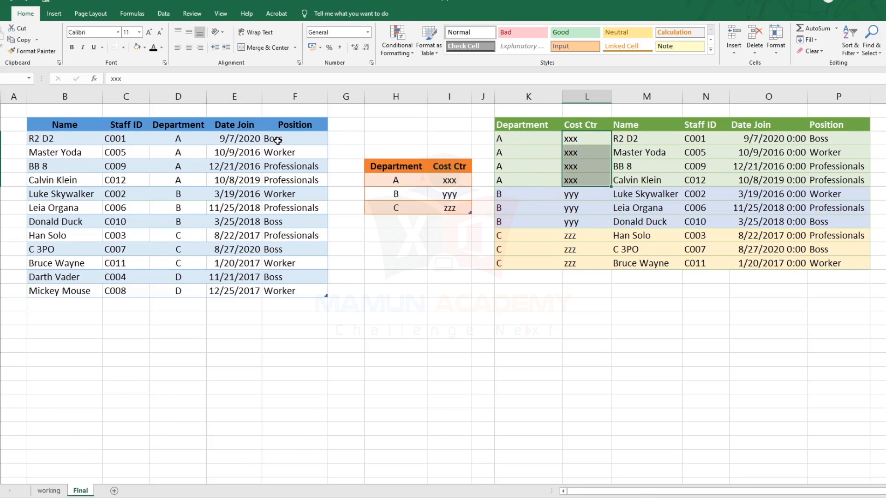
{"action": "left_click_drag", "start_coordinate": [277, 140], "coordinate": [284, 181]}
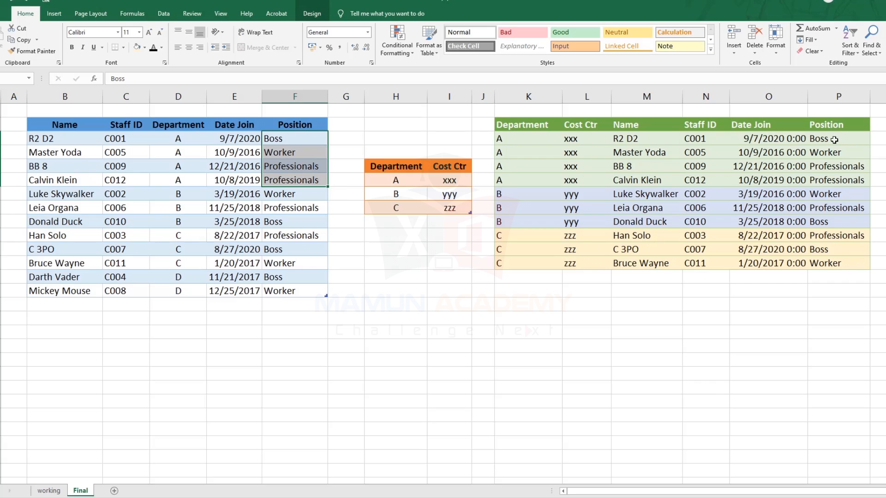
{"action": "left_click_drag", "start_coordinate": [827, 139], "coordinate": [827, 181]}
Step: Hide the Name, Staff ID and Date Join columns (M:O) of the green table on the Final sheet
{"action": "left_click_drag", "start_coordinate": [768, 96], "coordinate": [660, 97]}
{"action": "right_click", "coordinate": [660, 97]}
{"action": "left_click", "coordinate": [677, 205]}
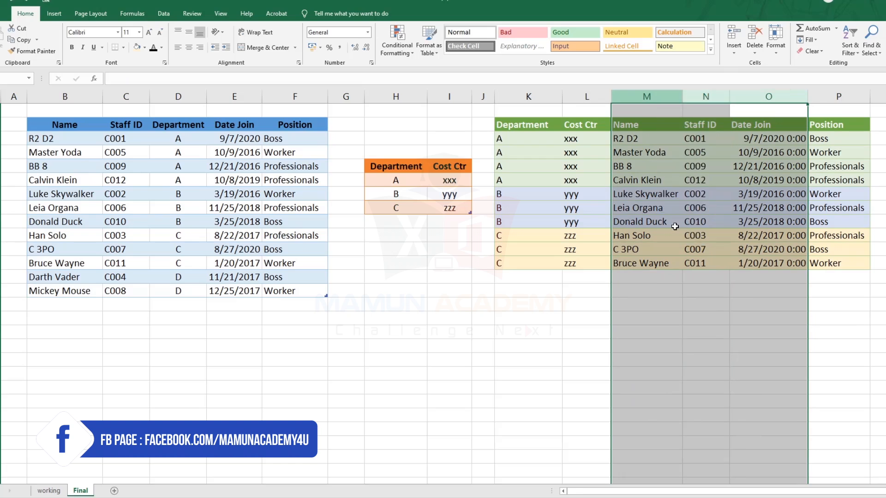
{"action": "left_click", "coordinate": [571, 316]}
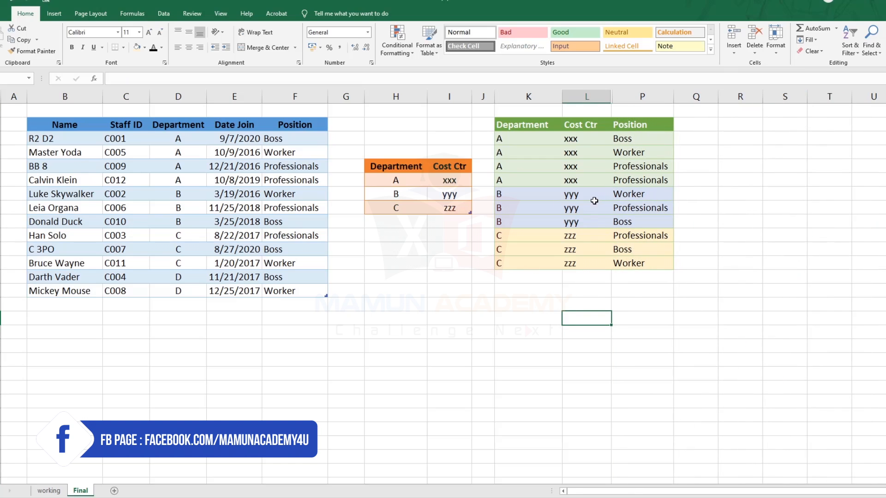
Step: Compare the Department A rows in the green and blue tables with the VLOOKUP result in K6 on the working sheet
{"action": "left_click_drag", "start_coordinate": [501, 137], "coordinate": [507, 182]}
{"action": "left_click_drag", "start_coordinate": [182, 140], "coordinate": [183, 179]}
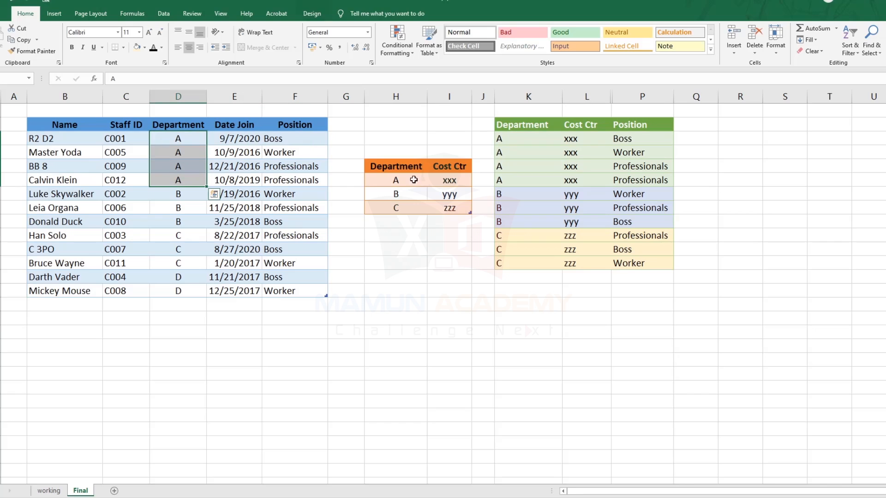
{"action": "left_click_drag", "start_coordinate": [638, 137], "coordinate": [645, 181]}
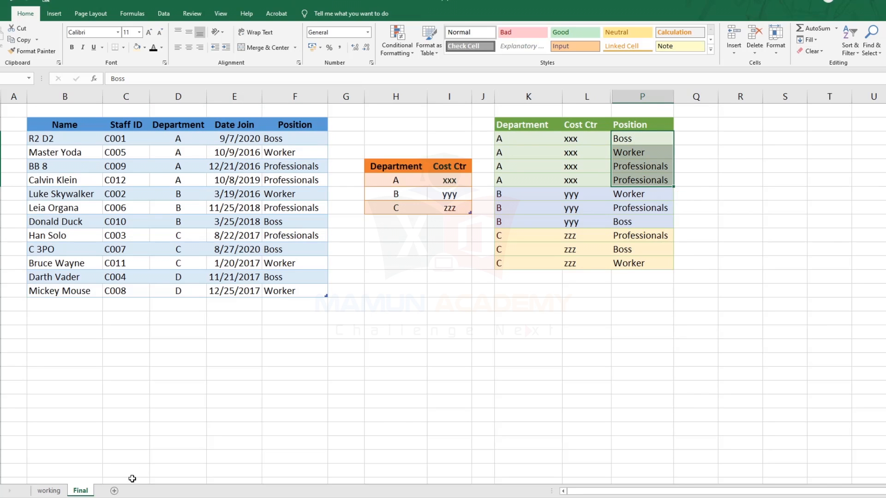
{"action": "left_click", "coordinate": [49, 490]}
{"action": "left_click", "coordinate": [573, 181]}
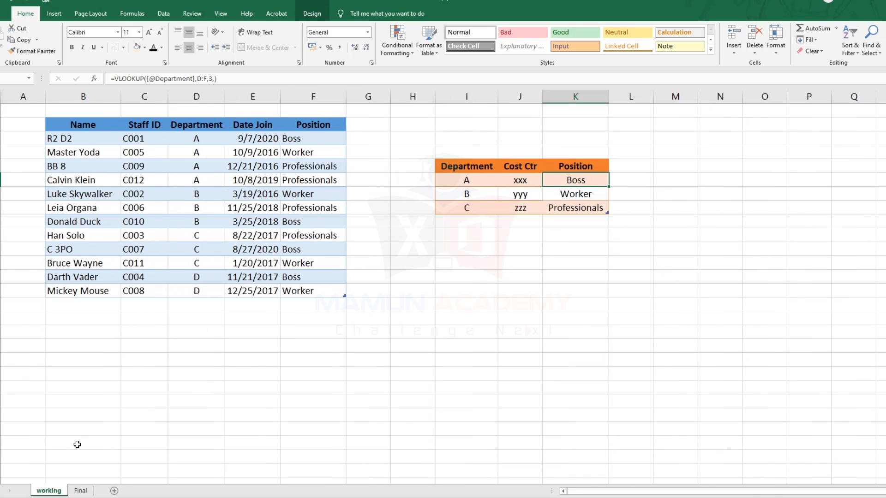
Step: Examine on the Final sheet how the staff records of departments B, C and D carry over into the green result table
{"action": "left_click", "coordinate": [81, 491]}
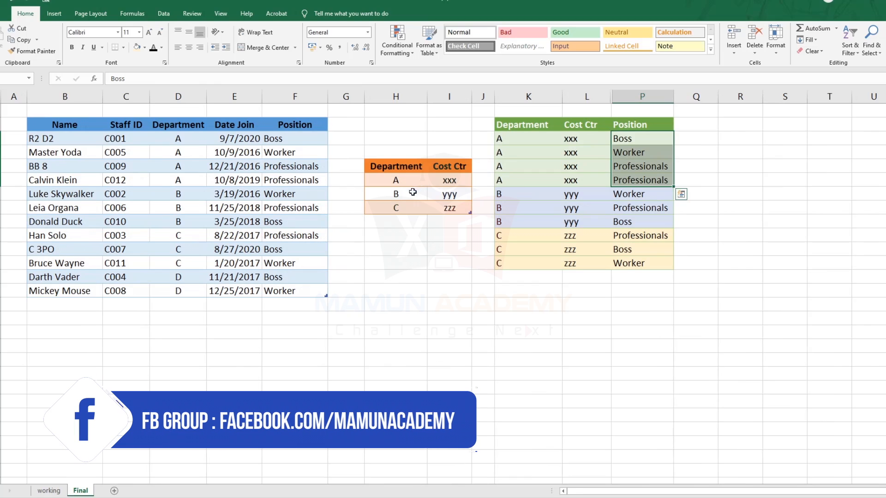
{"action": "left_click_drag", "start_coordinate": [398, 194], "coordinate": [438, 193]}
{"action": "left_click_drag", "start_coordinate": [185, 194], "coordinate": [295, 222]}
{"action": "left_click_drag", "start_coordinate": [550, 197], "coordinate": [616, 223]}
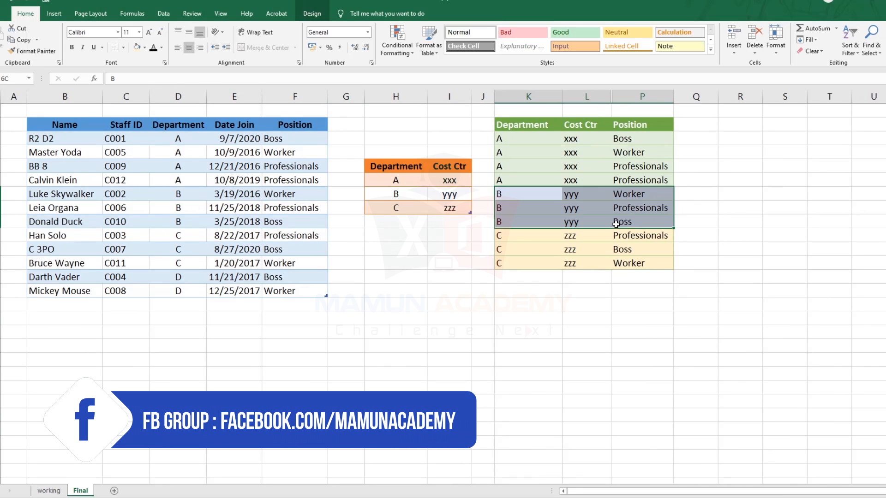
{"action": "left_click_drag", "start_coordinate": [184, 238], "coordinate": [295, 263]}
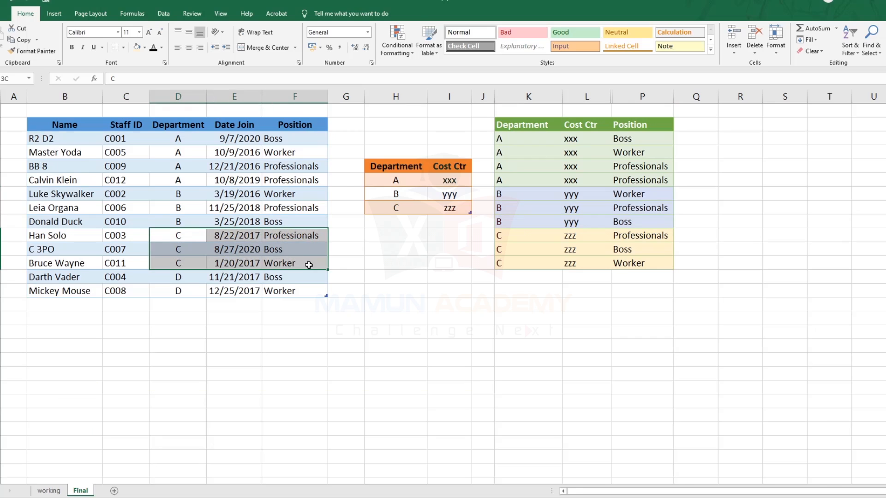
{"action": "left_click_drag", "start_coordinate": [549, 243], "coordinate": [635, 265]}
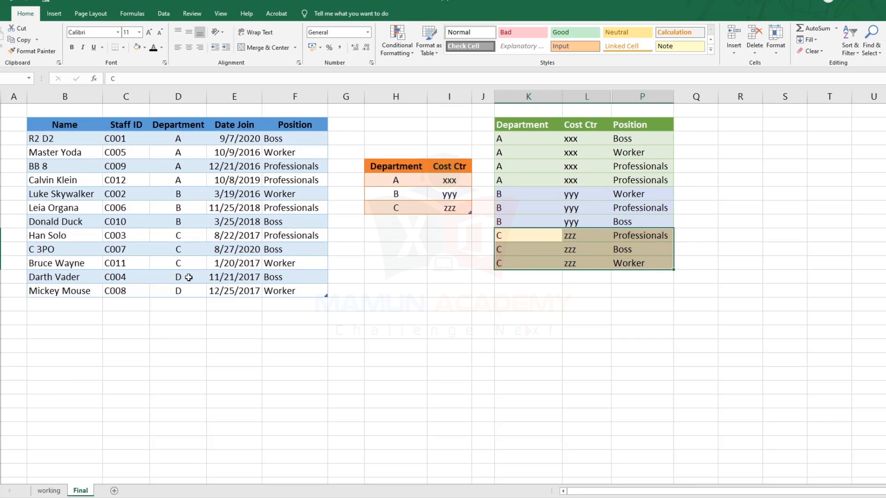
{"action": "left_click_drag", "start_coordinate": [184, 276], "coordinate": [323, 292]}
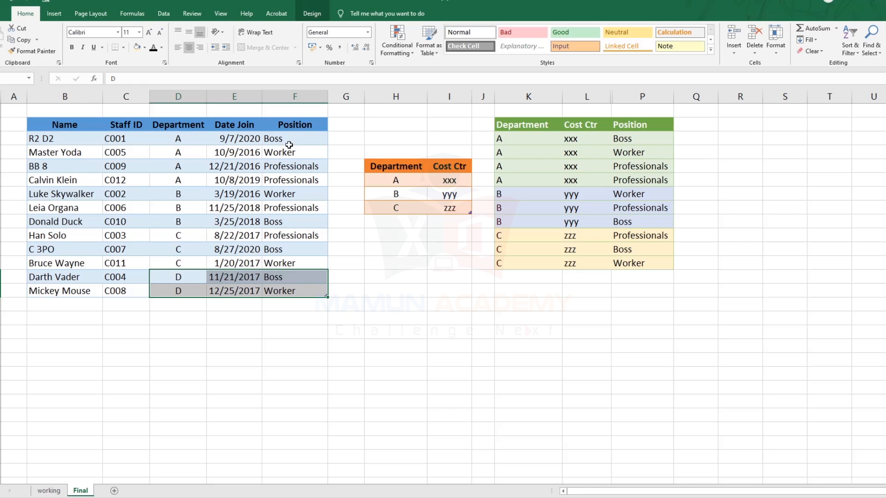
{"action": "left_click_drag", "start_coordinate": [288, 138], "coordinate": [289, 291]}
{"action": "left_click_drag", "start_coordinate": [537, 141], "coordinate": [644, 277]}
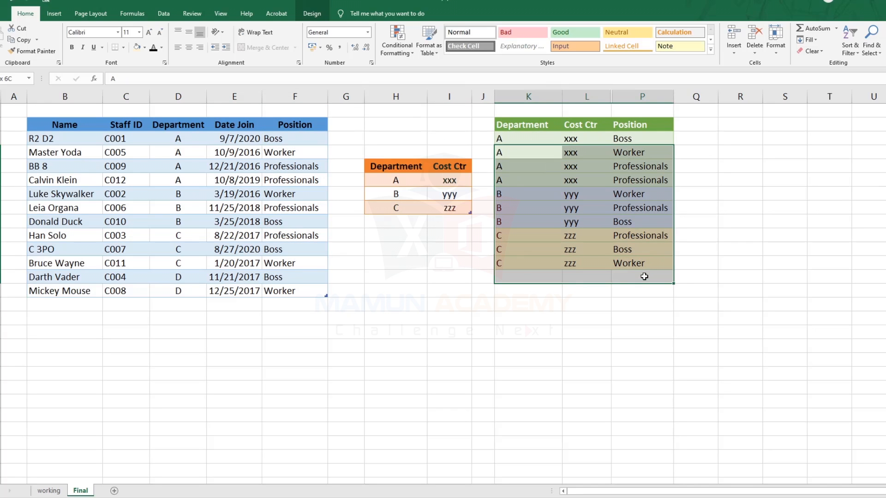
Step: Delete the Final sheet from the workbook, leaving the working sheet
{"action": "left_click", "coordinate": [49, 490]}
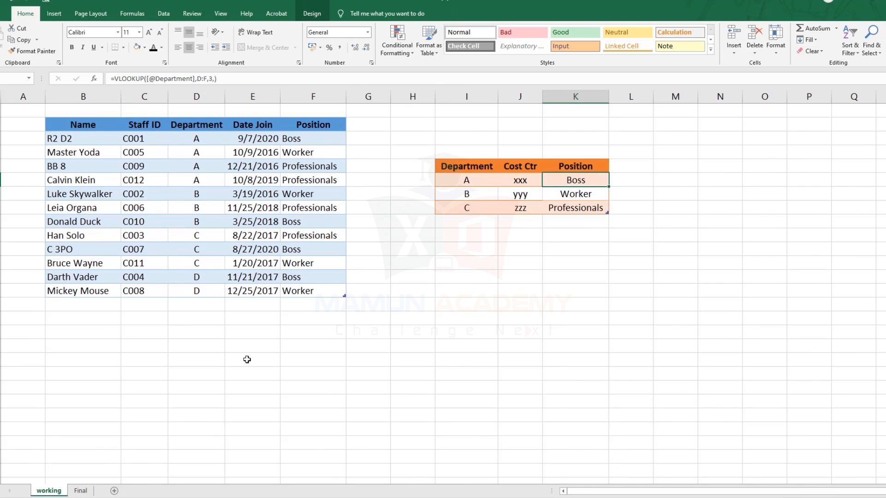
{"action": "left_click", "coordinate": [80, 490]}
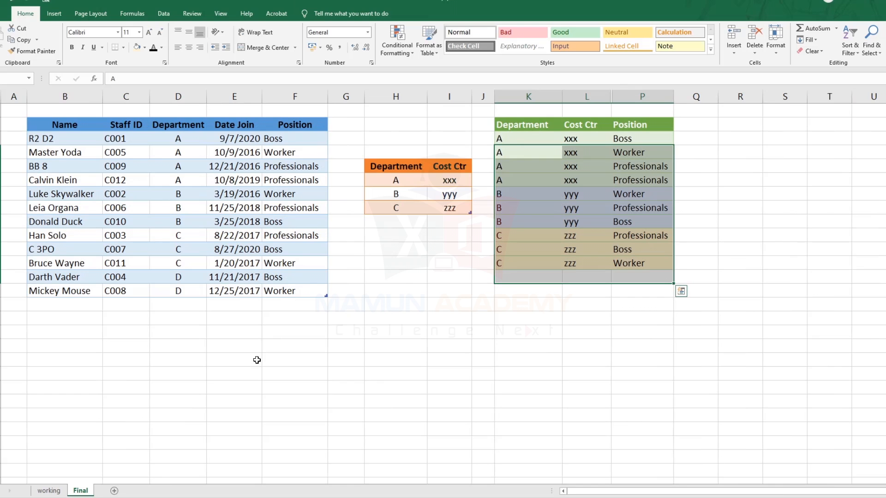
{"action": "right_click", "coordinate": [83, 492]}
{"action": "left_click", "coordinate": [104, 389]}
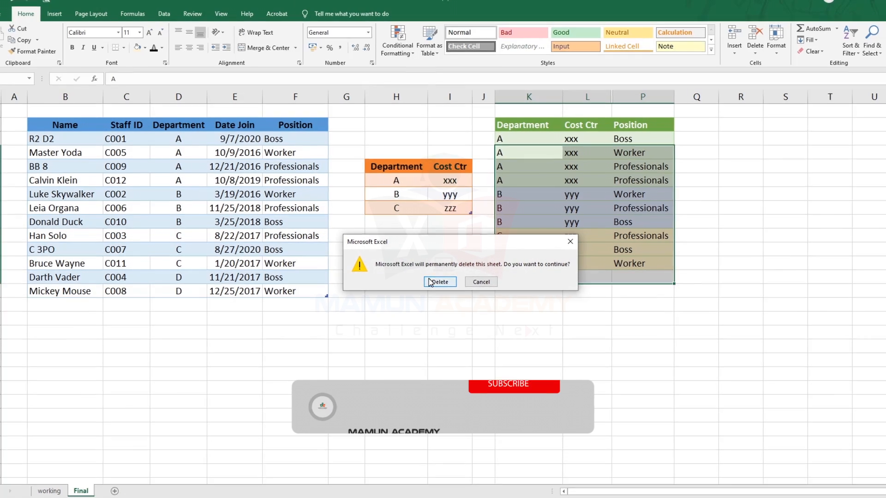
{"action": "left_click", "coordinate": [439, 282]}
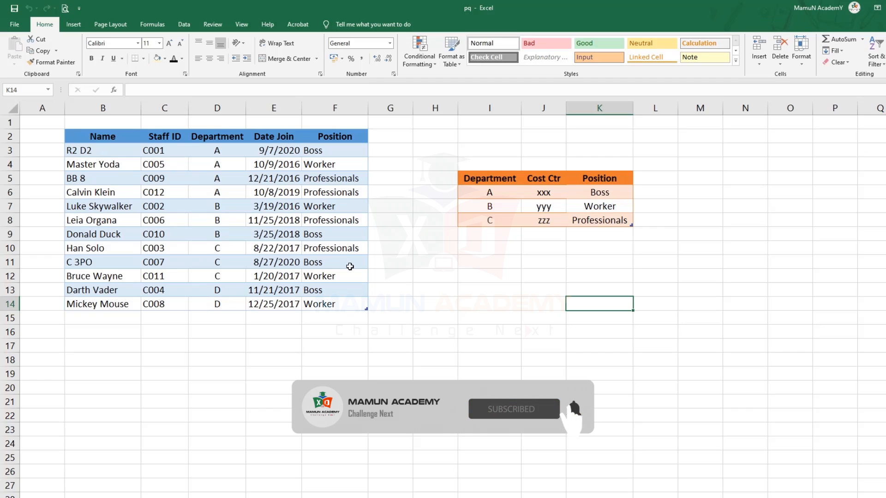
{"action": "left_click", "coordinate": [276, 209]}
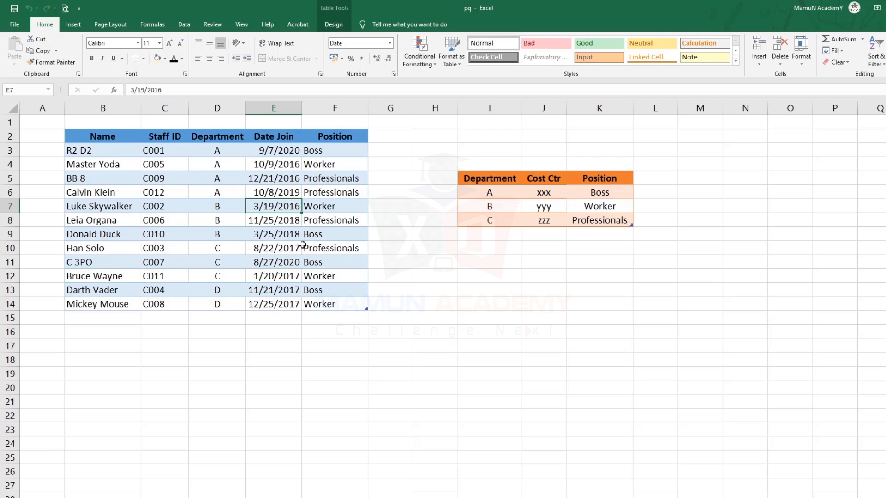
{"action": "left_click", "coordinate": [533, 195]}
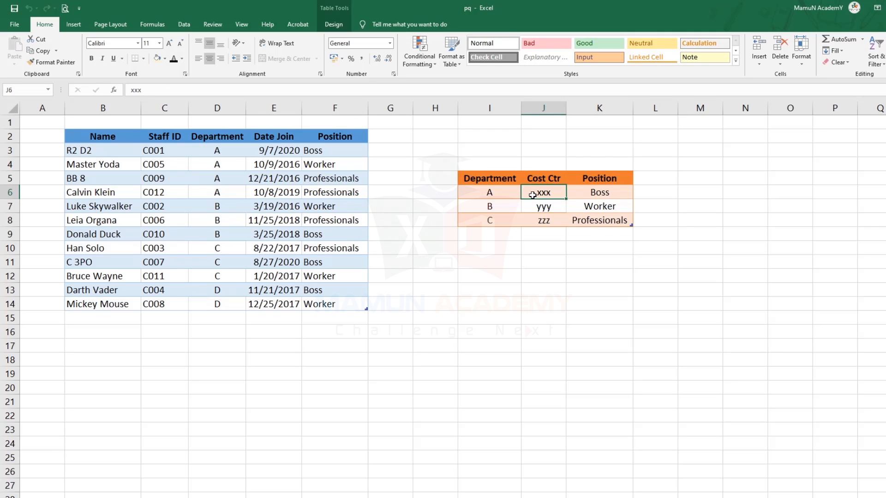
{"action": "left_click", "coordinate": [184, 24]}
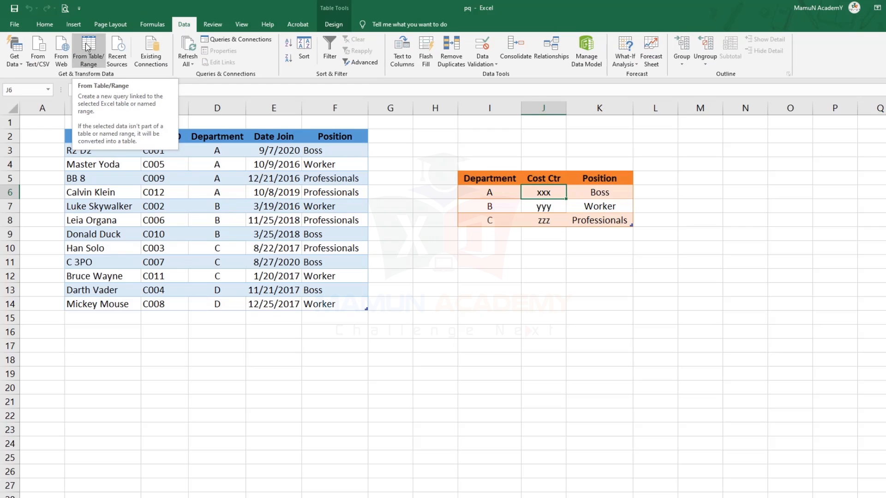
{"action": "left_click", "coordinate": [249, 204]}
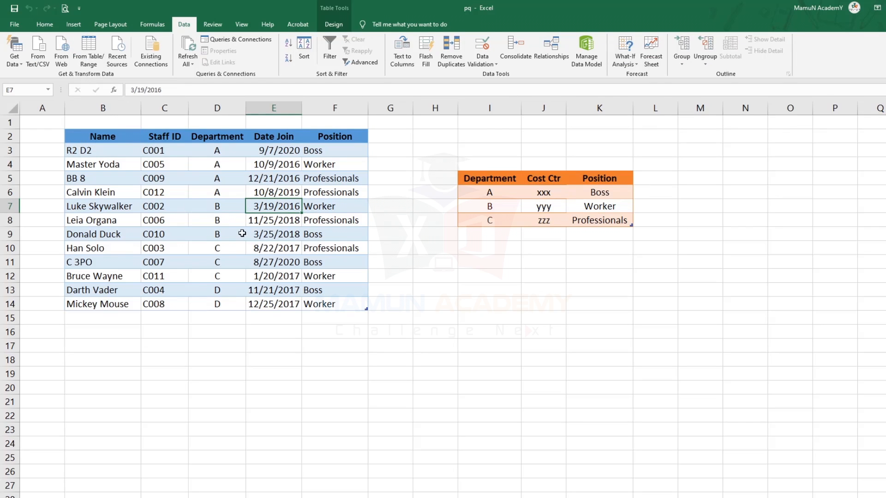
{"action": "left_click", "coordinate": [77, 29]}
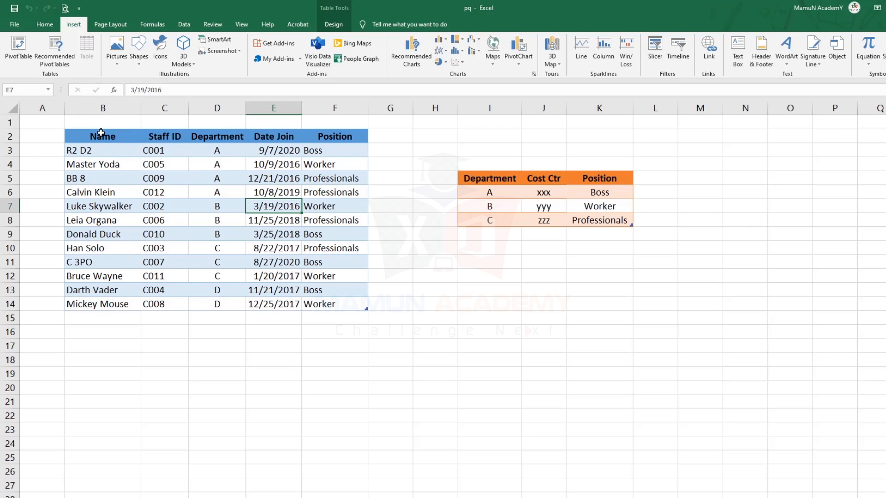
Step: Copy the staff table with its headers (B2:F14) and paste it as values only at B25
{"action": "left_click_drag", "start_coordinate": [101, 131], "coordinate": [338, 286]}
{"action": "key", "text": "ctrl+q"}
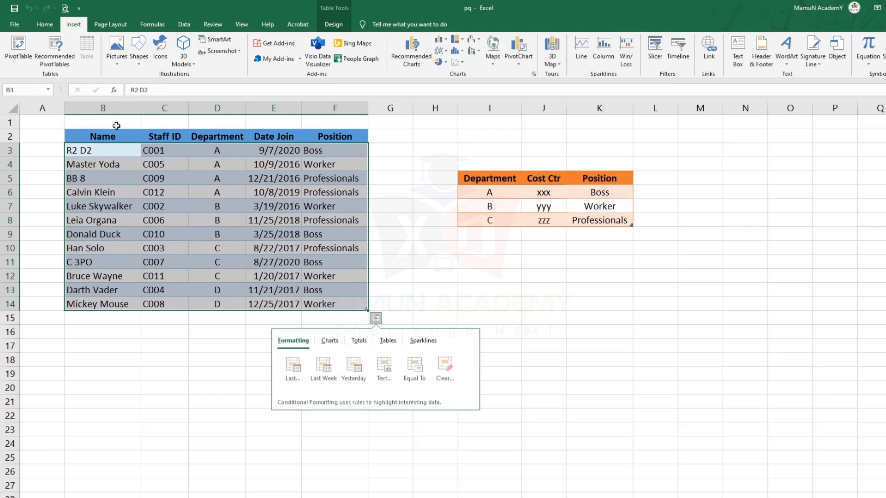
{"action": "left_click", "coordinate": [104, 133]}
{"action": "left_click_drag", "start_coordinate": [105, 136], "coordinate": [422, 303]}
{"action": "key", "text": "ctrl+c"}
{"action": "scroll", "coordinate": [167, 380], "scroll_direction": "down", "scroll_amount": 4}
{"action": "left_click", "coordinate": [109, 290]}
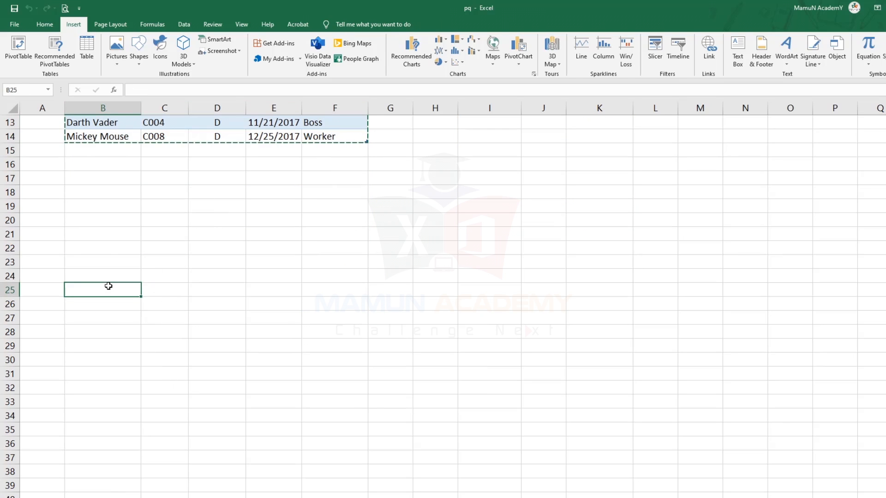
{"action": "key", "text": "alt+h"}
{"action": "key", "text": "v"}
{"action": "key", "text": "v"}
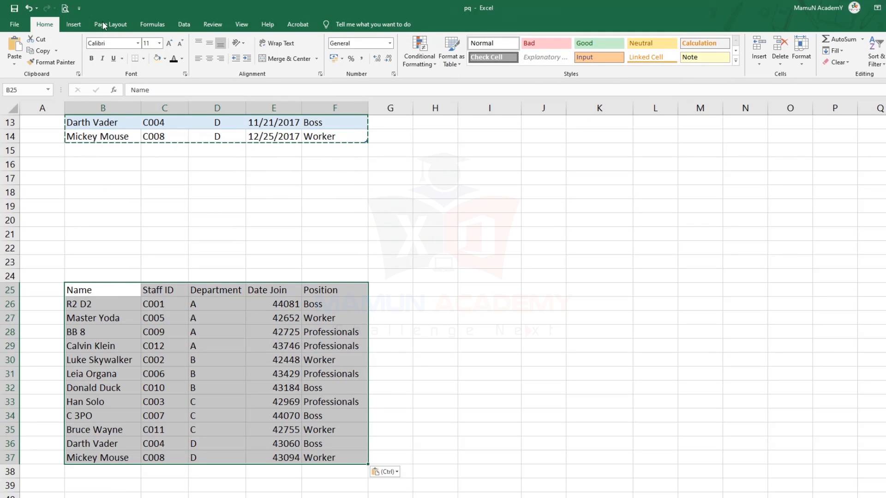
Step: Convert the pasted staff range B25:F37 into an Excel table, using its first row as headers
{"action": "left_click", "coordinate": [81, 27]}
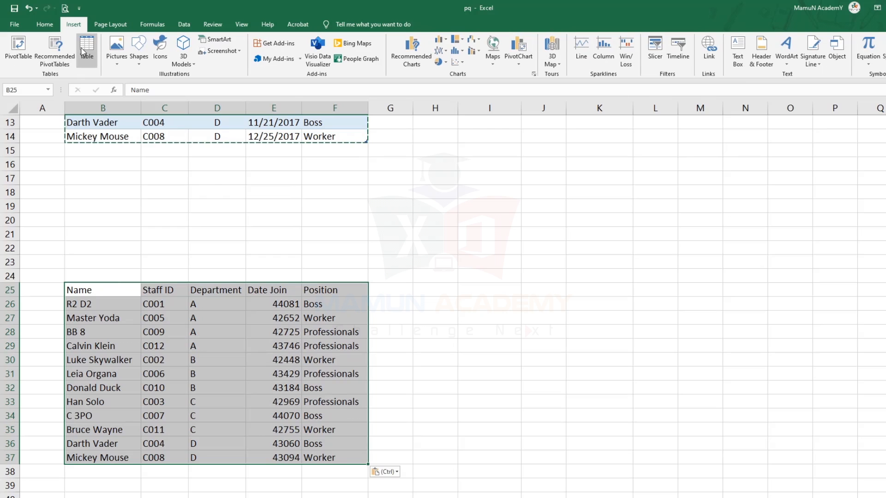
{"action": "left_click", "coordinate": [87, 46]}
{"action": "left_click", "coordinate": [510, 254]}
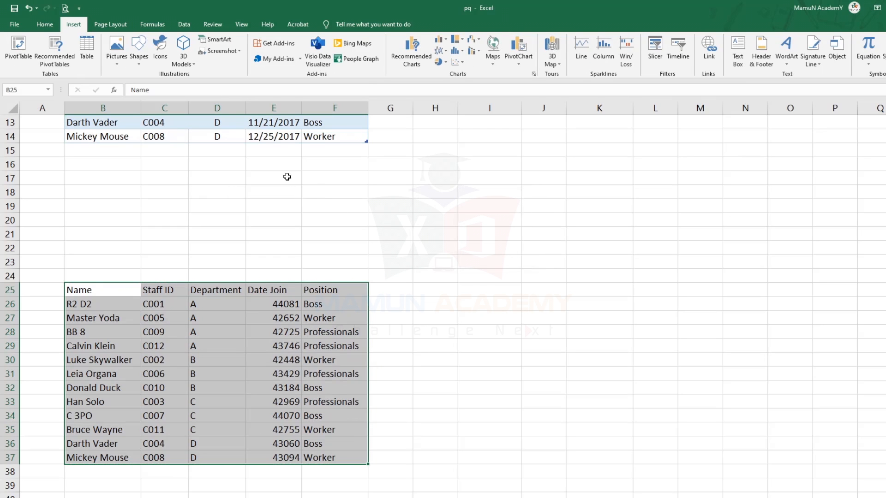
{"action": "left_click", "coordinate": [87, 47]}
{"action": "left_click", "coordinate": [466, 255]}
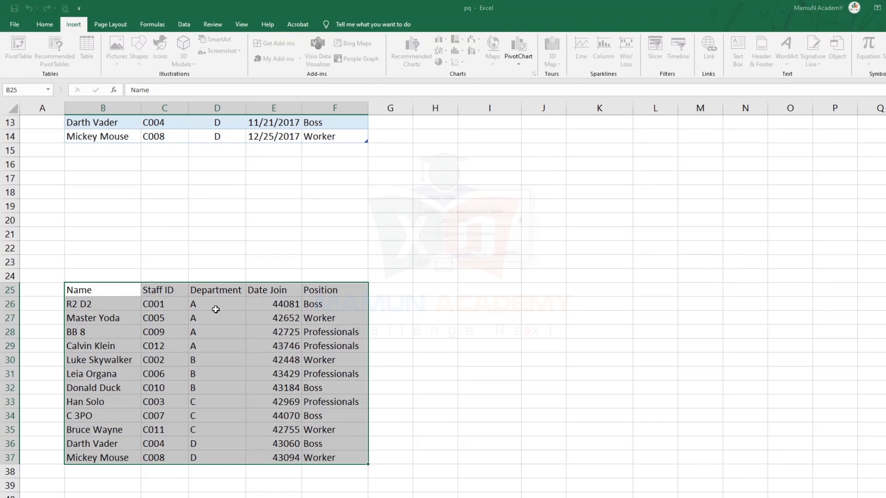
{"action": "left_click", "coordinate": [233, 261]}
{"action": "left_click", "coordinate": [258, 360]}
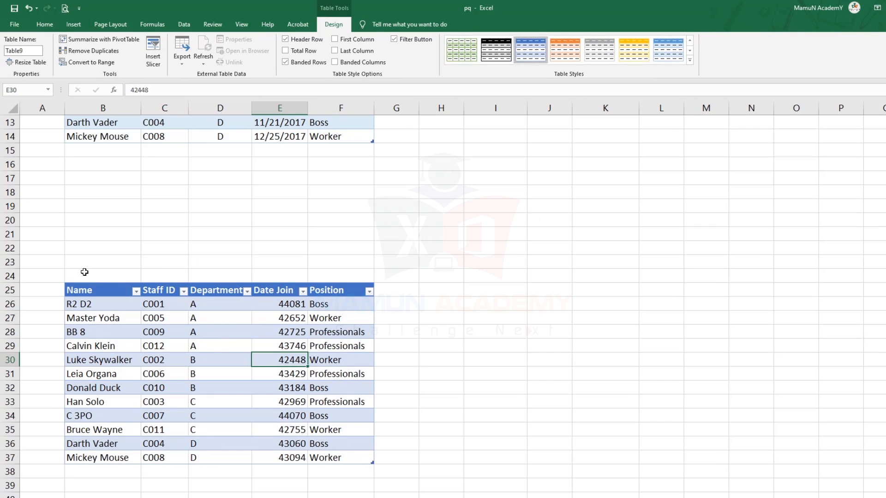
Step: Delete the copied staff table from the rows starting at row 20
{"action": "left_click_drag", "start_coordinate": [12, 222], "coordinate": [6, 491]}
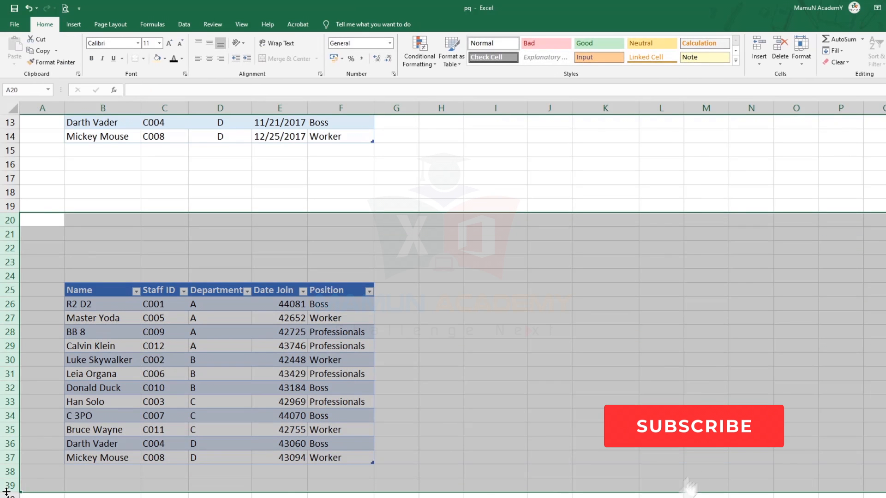
{"action": "key", "text": "Delete"}
{"action": "scroll", "coordinate": [178, 415], "scroll_direction": "up", "scroll_amount": 4}
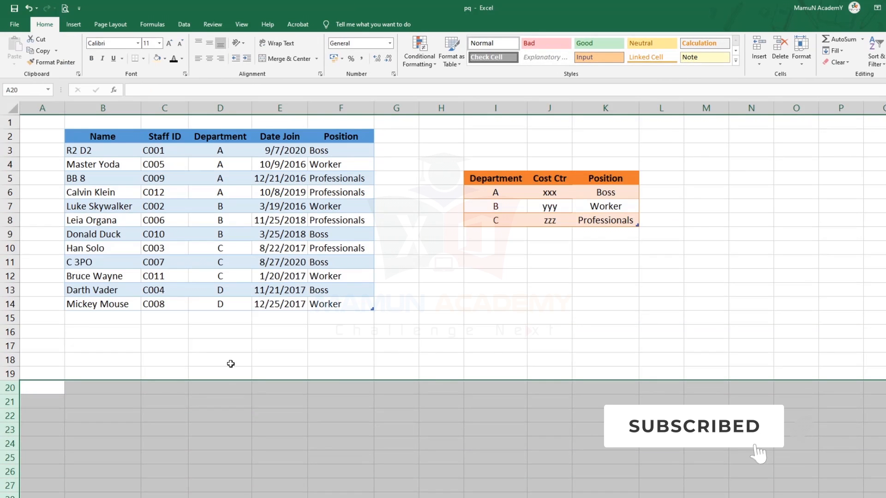
Step: Load the blue staff table into Power Query as a new query and maximize the editor window
{"action": "left_click", "coordinate": [240, 227]}
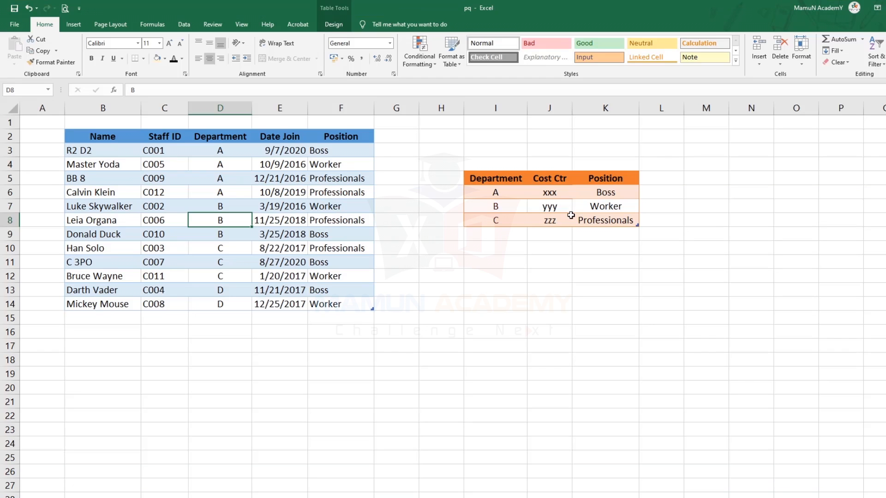
{"action": "left_click", "coordinate": [182, 25]}
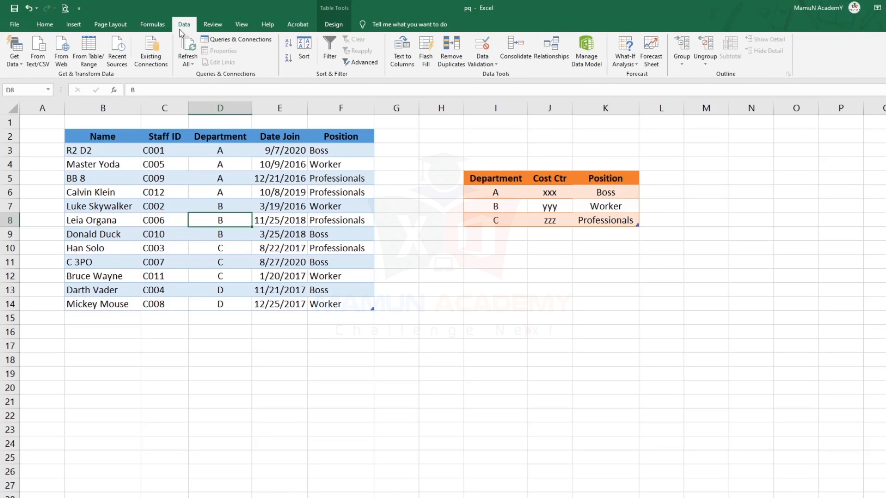
{"action": "left_click", "coordinate": [89, 49]}
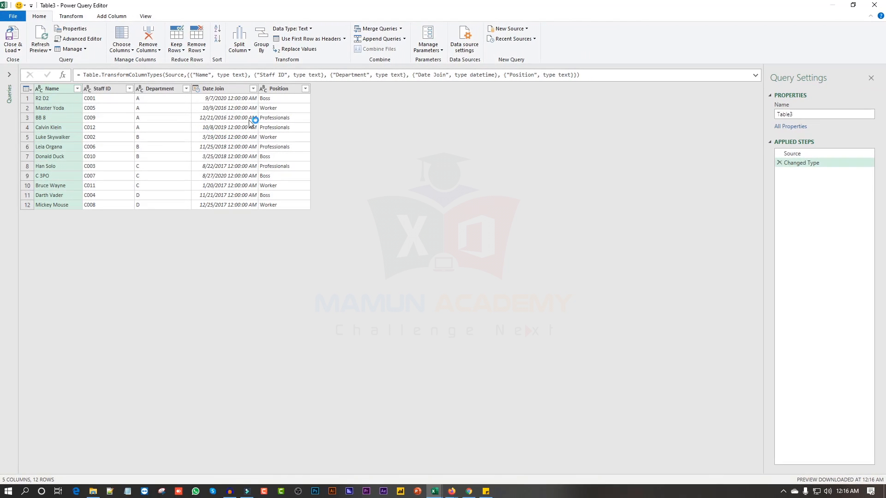
{"action": "left_click_drag", "start_coordinate": [198, 7], "coordinate": [550, 85]}
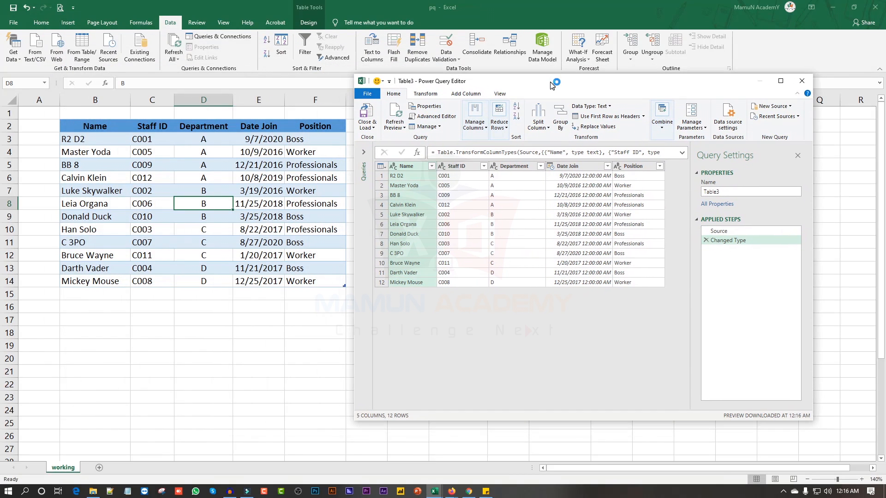
{"action": "left_click", "coordinate": [460, 206]}
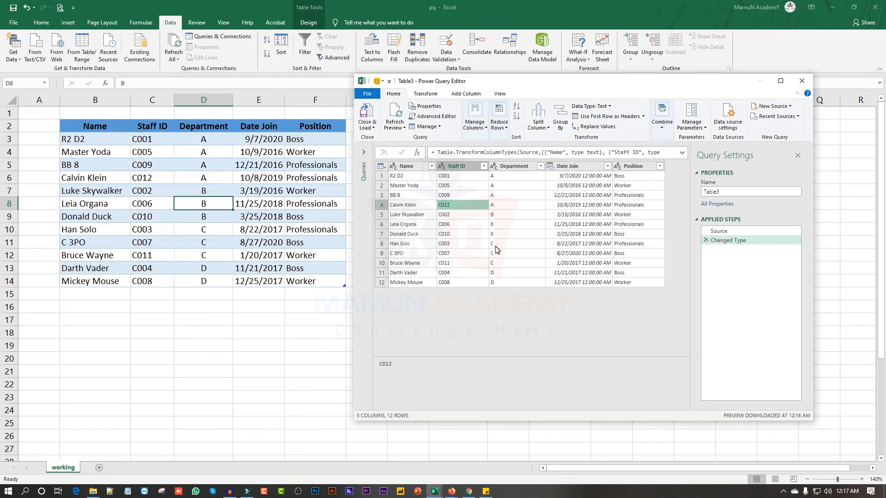
{"action": "left_click", "coordinate": [780, 81]}
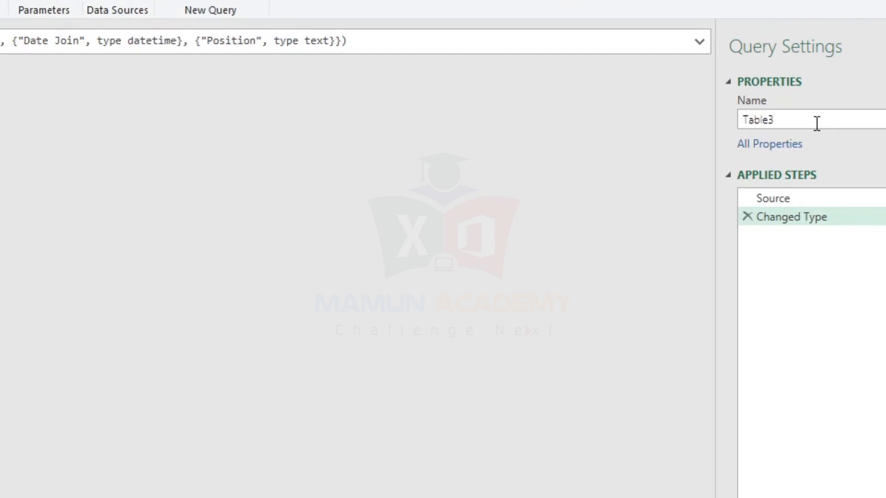
Step: Rename the staff query as Source Data
{"action": "double_click", "coordinate": [790, 121]}
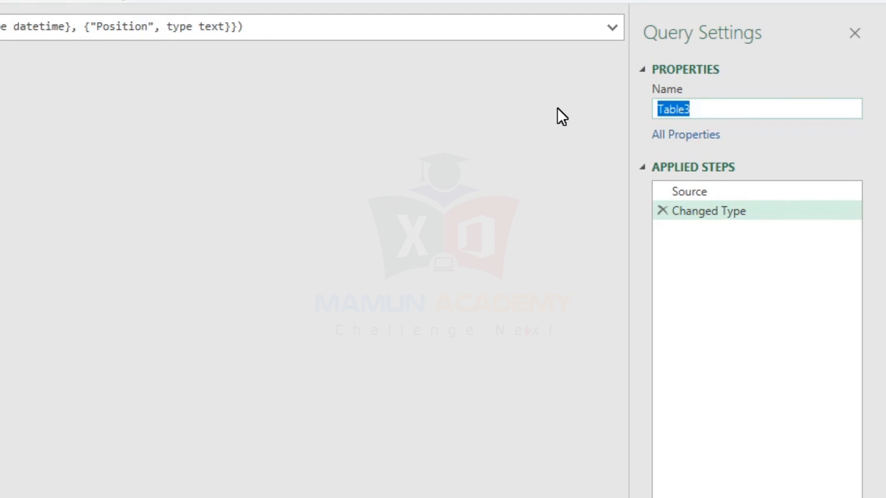
{"action": "type", "text": "Sou"}
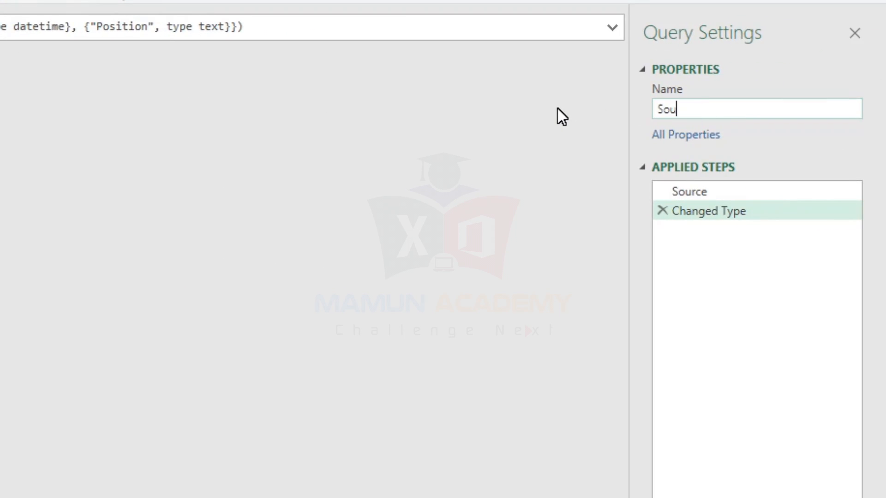
{"action": "type", "text": "rce Data"}
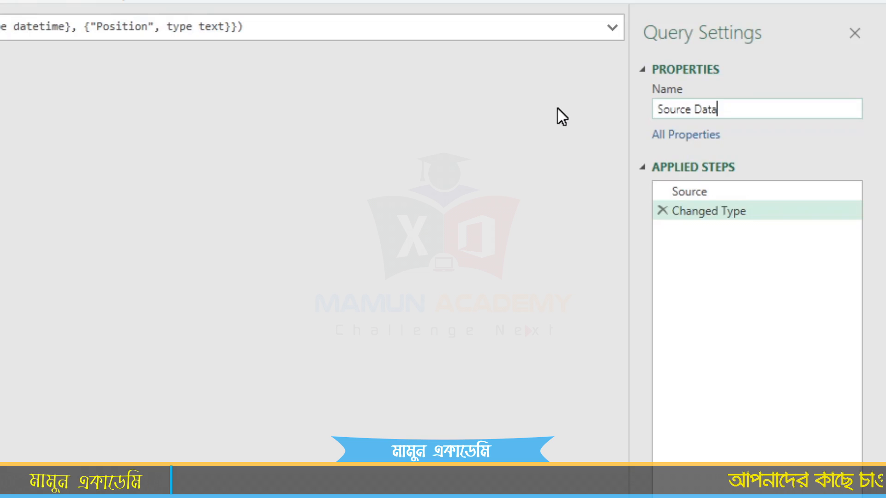
Step: Load the Source Data query as a connection only and add its data to the Data Model
{"action": "left_click", "coordinate": [1, 75]}
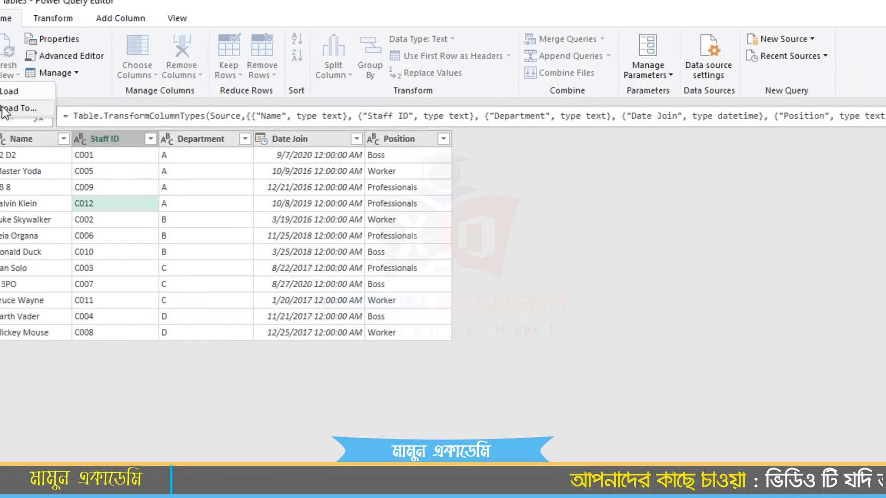
{"action": "left_click", "coordinate": [4, 108]}
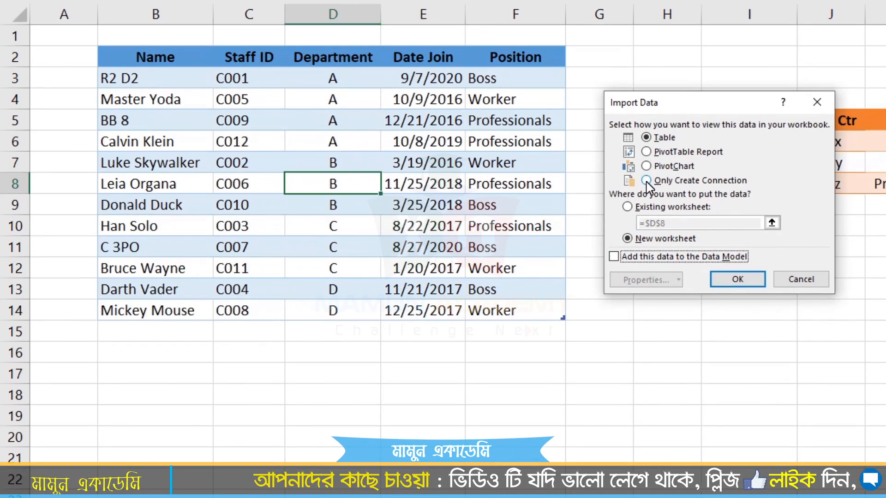
{"action": "left_click", "coordinate": [646, 181]}
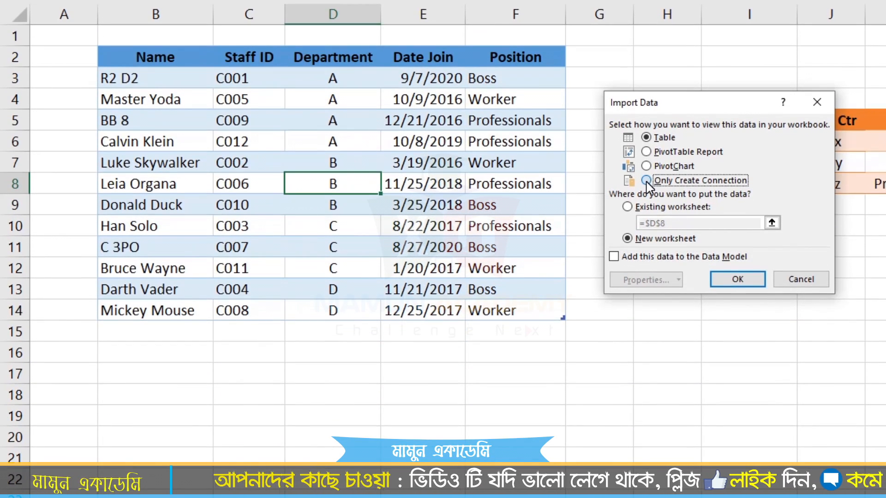
{"action": "left_click", "coordinate": [657, 256]}
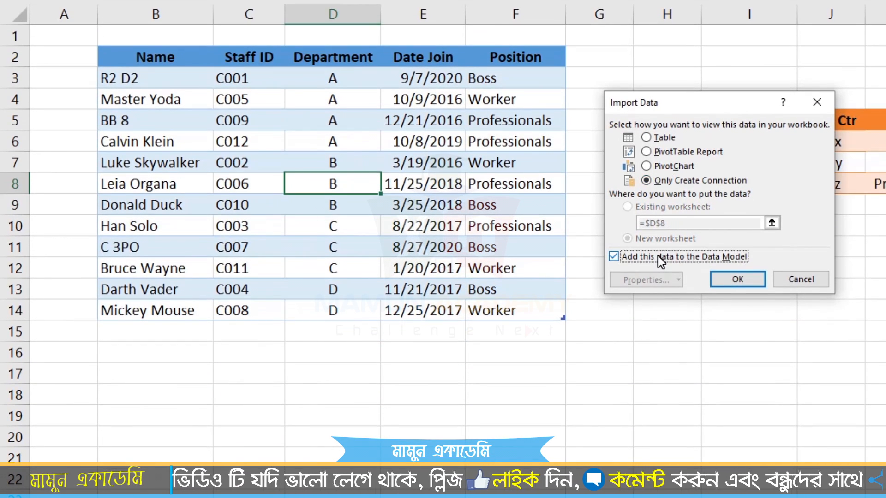
{"action": "left_click", "coordinate": [736, 280]}
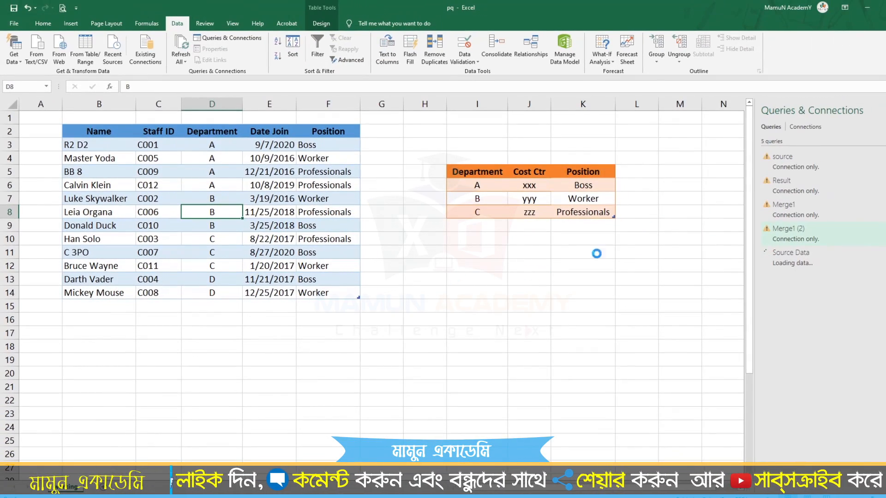
Step: Delete the old connection-only queries source, Result, Merge1 and Merge1 (2)
{"action": "right_click", "coordinate": [806, 240]}
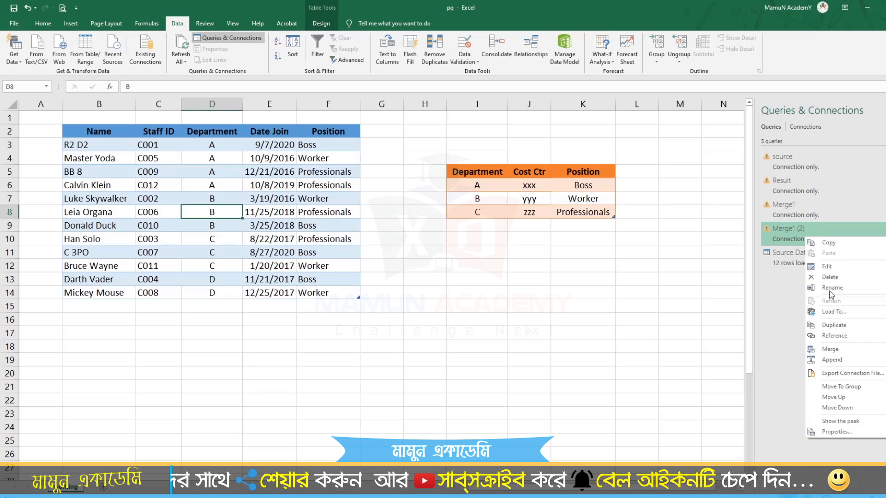
{"action": "left_click", "coordinate": [830, 276]}
{"action": "left_click", "coordinate": [558, 280]}
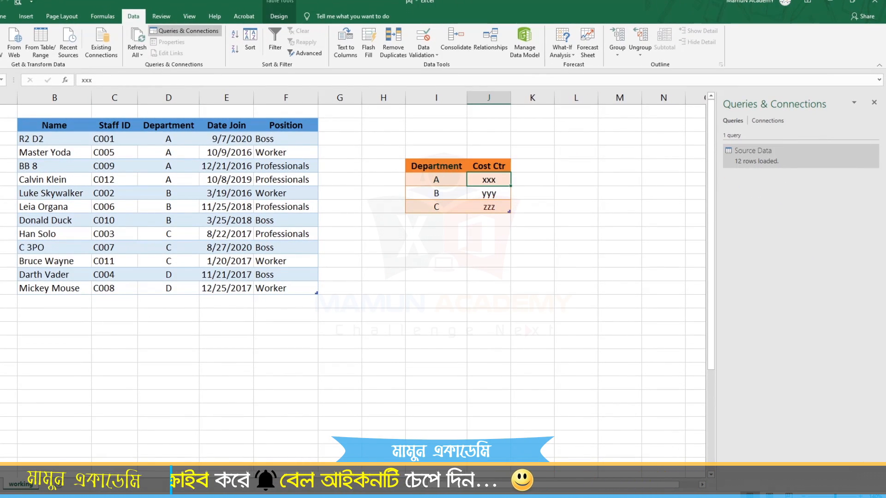
Step: Load the orange cost centre table into Power Query as a connection only and add its data to the Data Model
{"action": "left_click", "coordinate": [41, 44]}
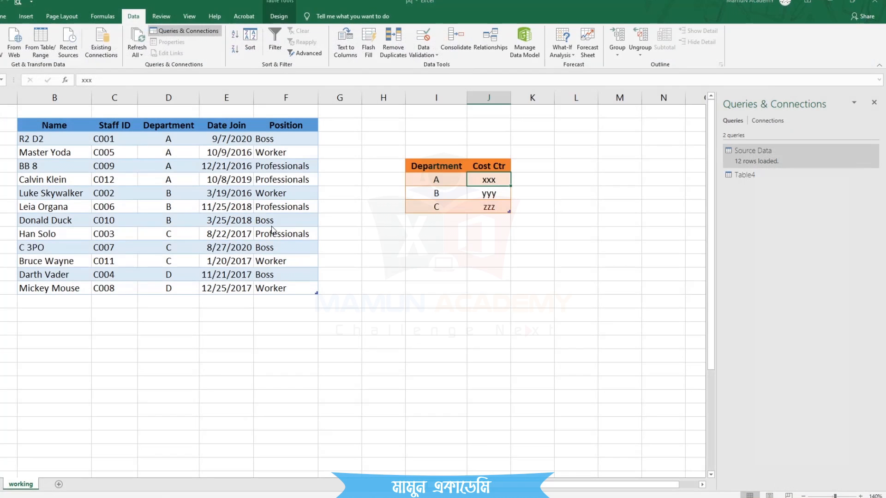
{"action": "left_click", "coordinate": [386, 205]}
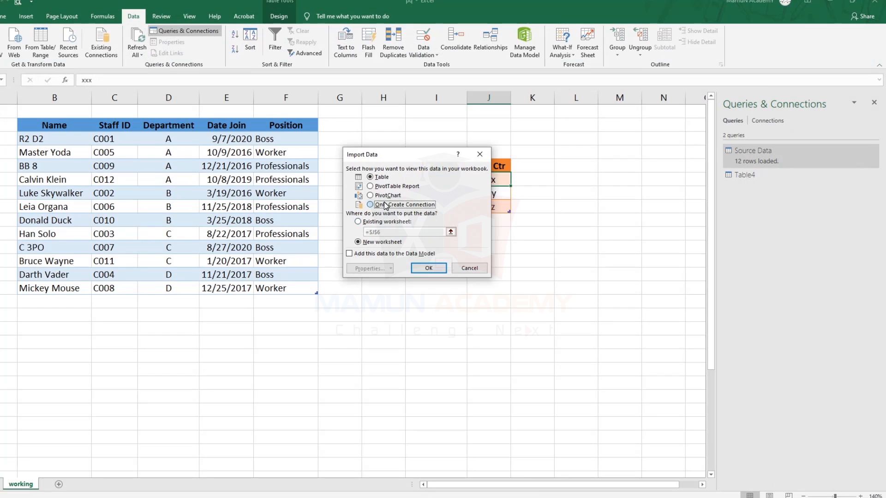
{"action": "left_click", "coordinate": [364, 254]}
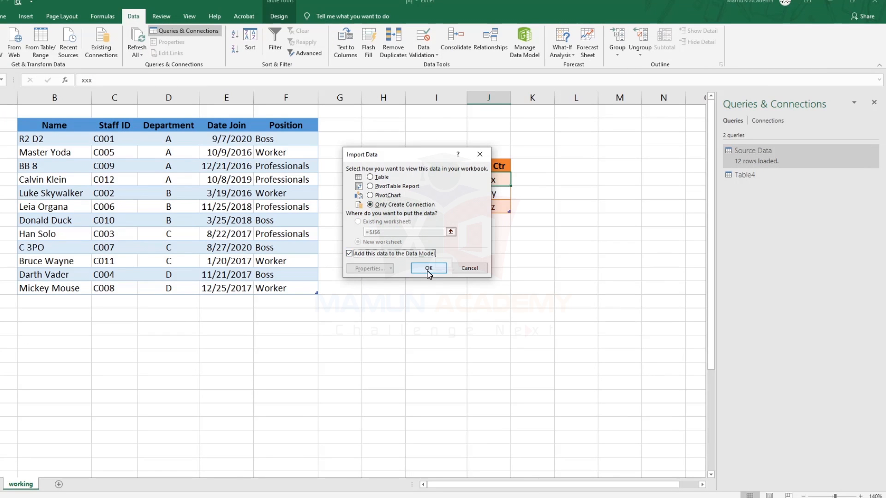
{"action": "left_click", "coordinate": [428, 269]}
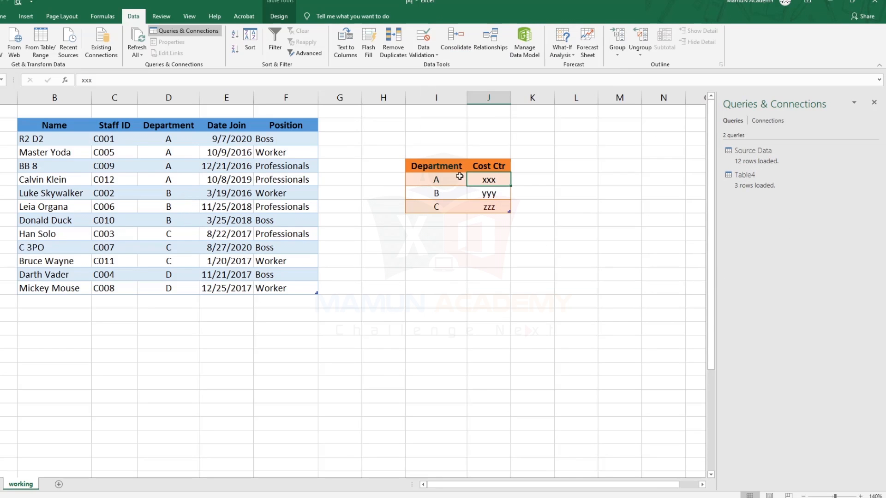
Step: Rename the cost centre table's query as Result, accepting that its Data Model table is recreated
{"action": "right_click", "coordinate": [750, 186]}
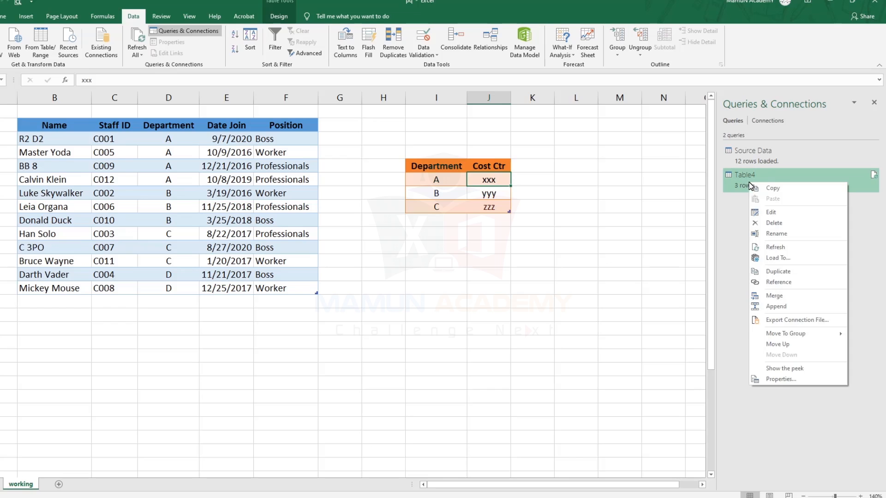
{"action": "left_click", "coordinate": [771, 233]}
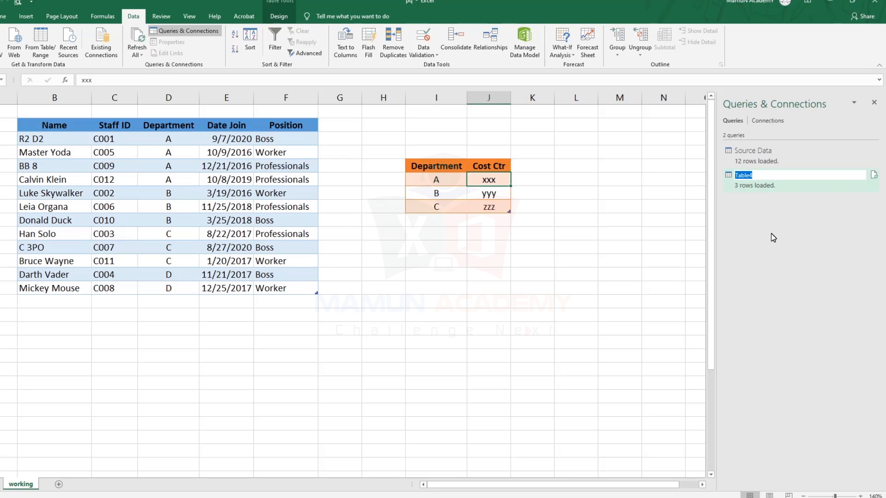
{"action": "type", "text": "Result"}
{"action": "key", "text": "Return"}
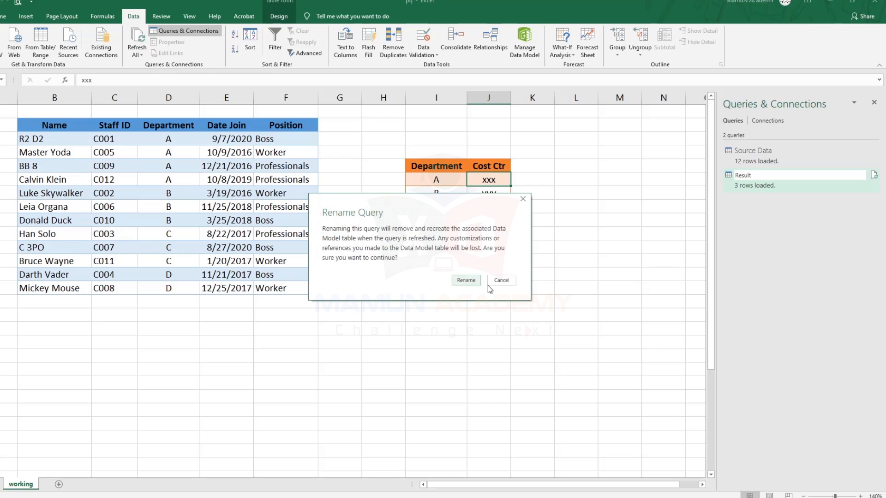
{"action": "left_click", "coordinate": [465, 280]}
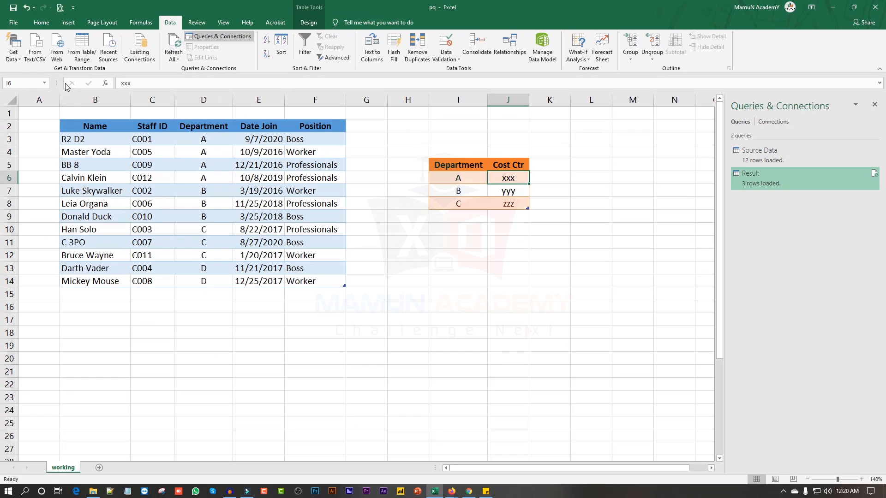
Step: Start a query merge with Result as the first table and Source Data as the second
{"action": "left_click", "coordinate": [14, 53]}
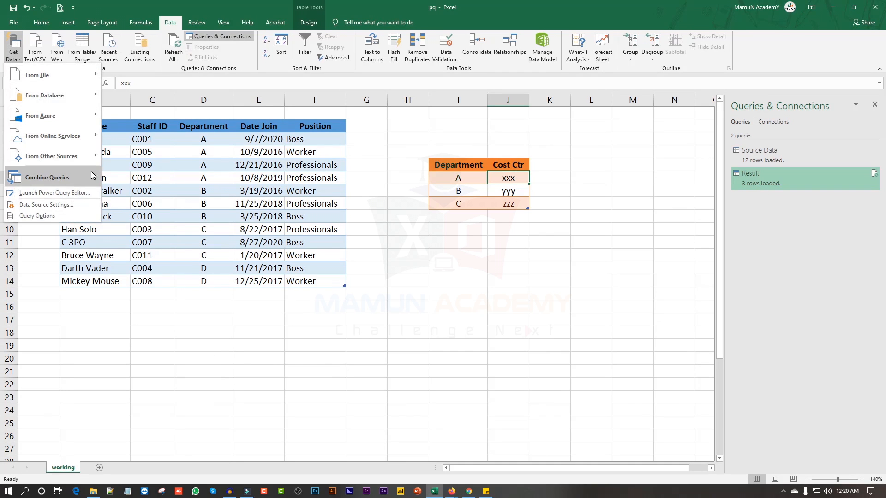
{"action": "left_click", "coordinate": [391, 200]}
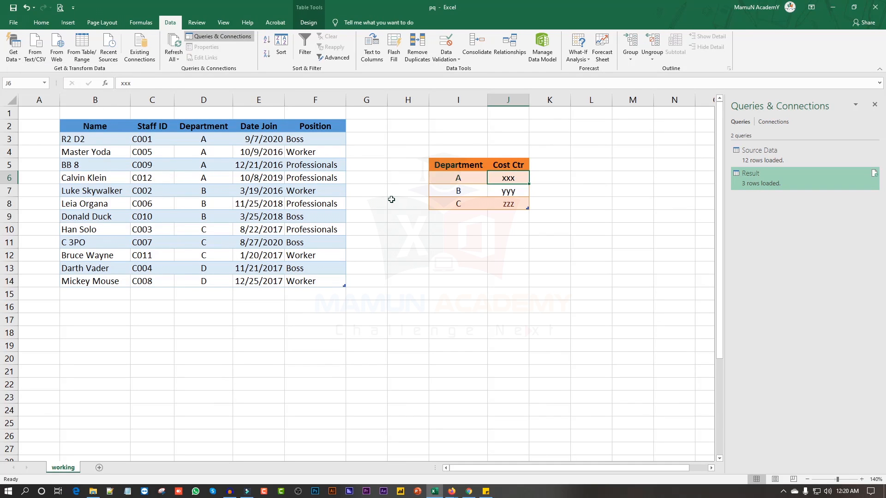
{"action": "right_click", "coordinate": [768, 181]}
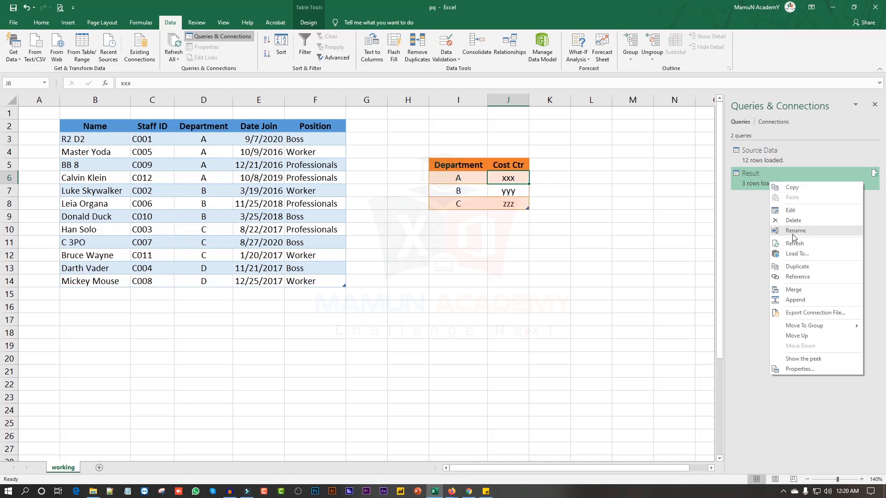
{"action": "left_click", "coordinate": [799, 290]}
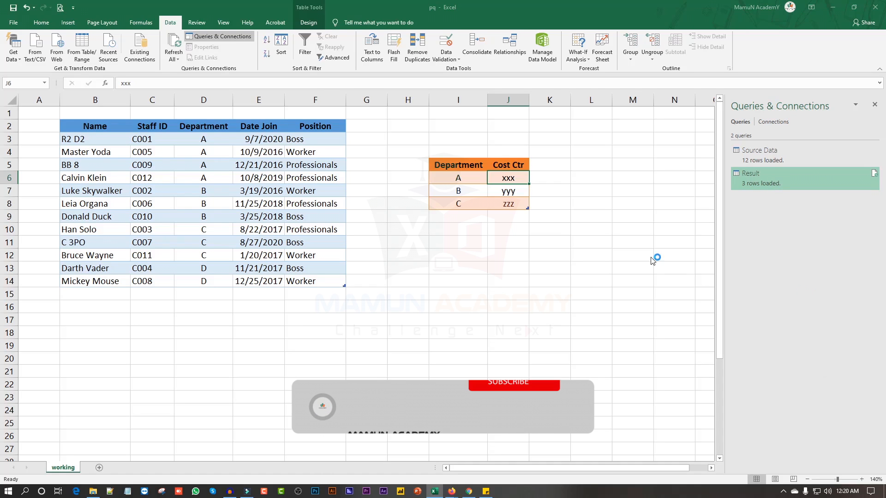
{"action": "left_click_drag", "start_coordinate": [429, 128], "coordinate": [431, 108]}
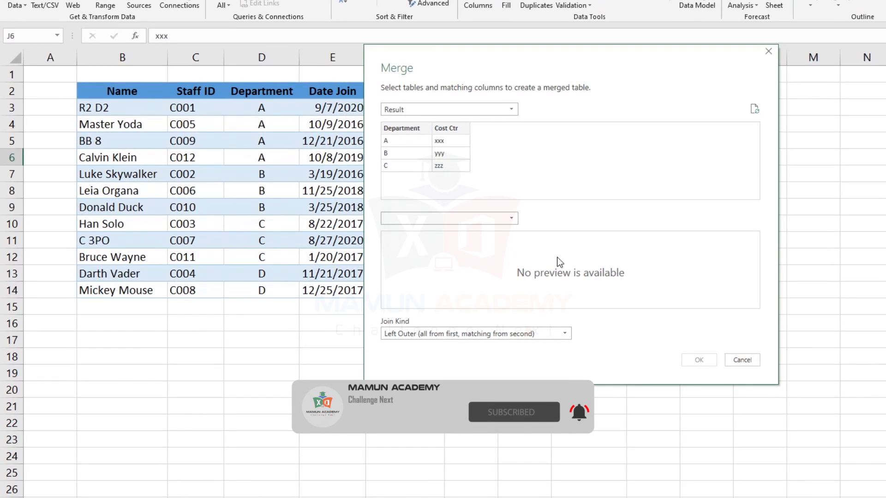
{"action": "left_click", "coordinate": [513, 217]}
{"action": "left_click", "coordinate": [425, 244]}
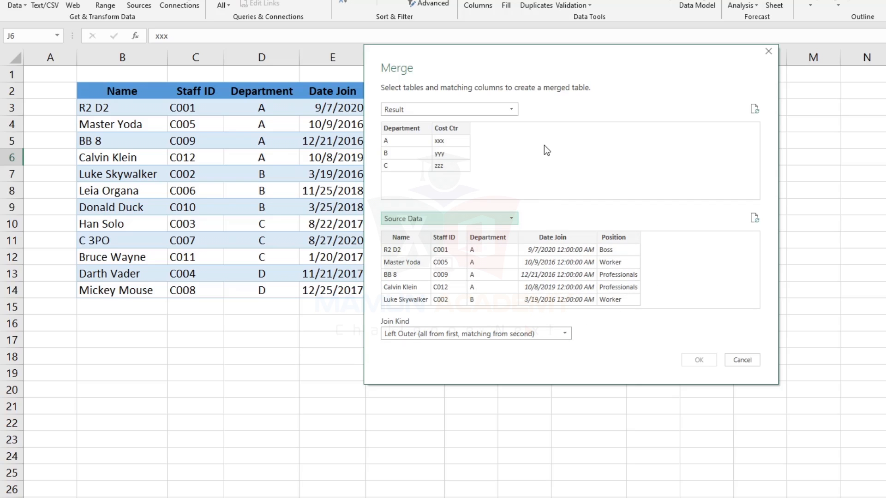
{"action": "left_click", "coordinate": [513, 108]}
{"action": "left_click", "coordinate": [485, 109]}
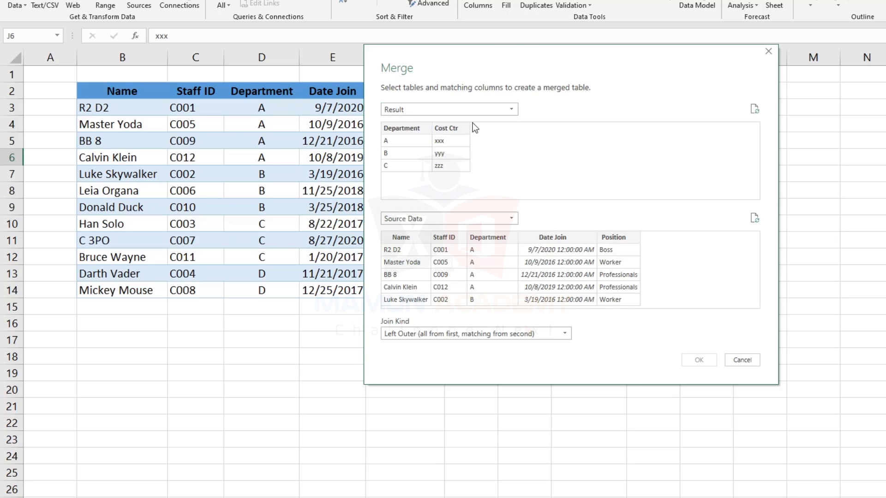
Step: Match the two tables on their Department columns and create the merge with a Left Outer join
{"action": "left_click", "coordinate": [400, 129]}
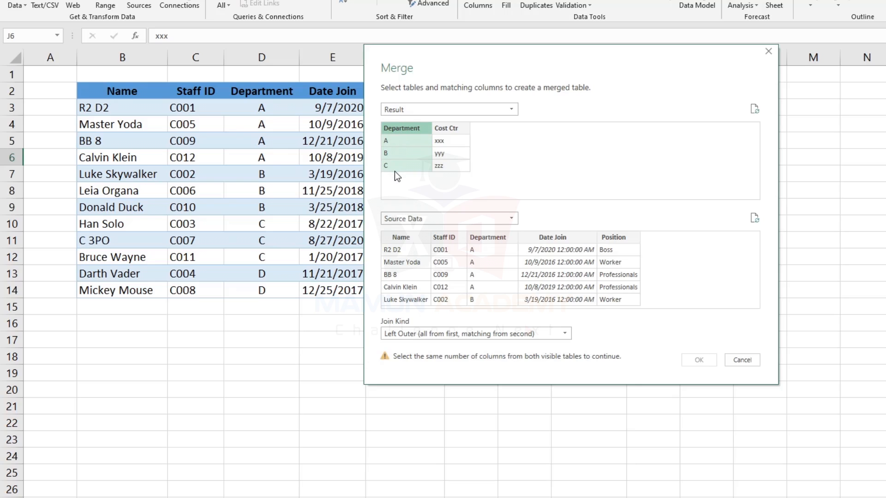
{"action": "left_click", "coordinate": [494, 239]}
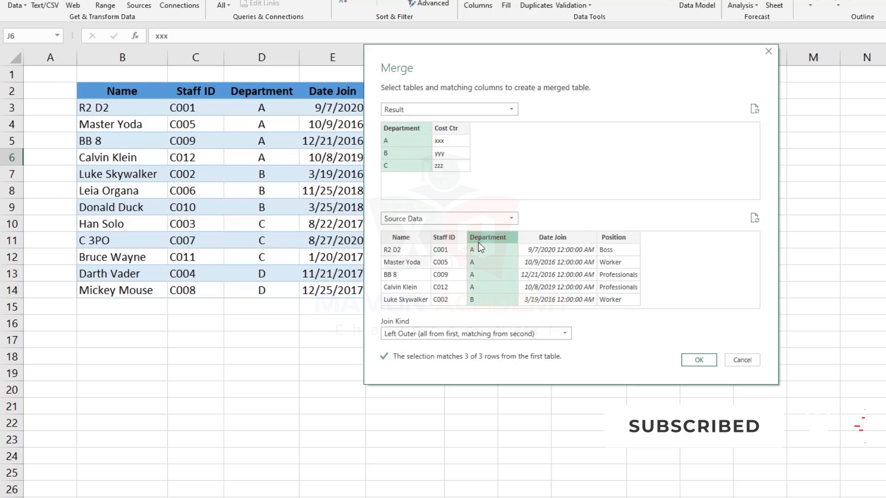
{"action": "left_click", "coordinate": [547, 337]}
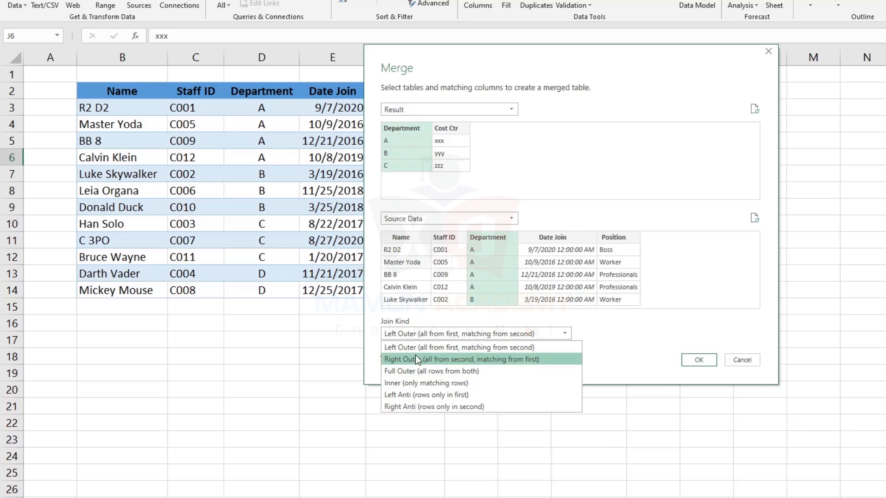
{"action": "left_click", "coordinate": [621, 336]}
{"action": "left_click", "coordinate": [699, 361]}
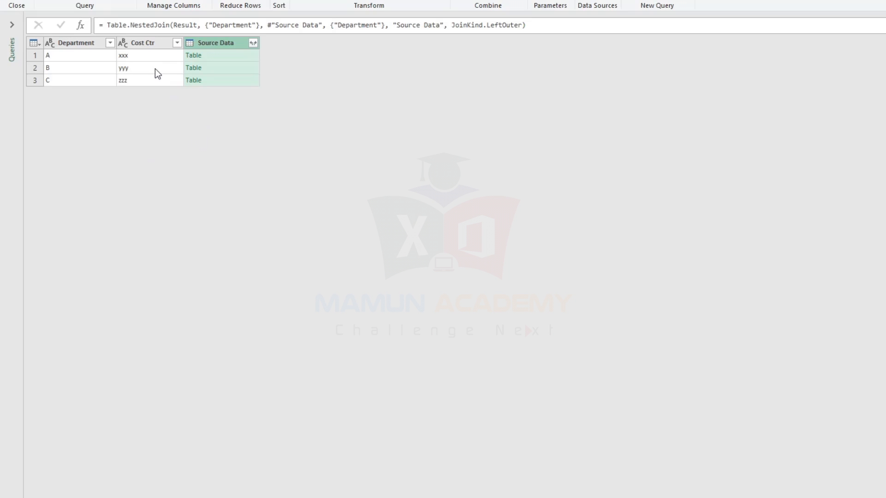
Step: Compare the merged Department, Cost Ctr and Source Data columns with the worksheet tables, and maximize the query editor
{"action": "left_click", "coordinate": [147, 54]}
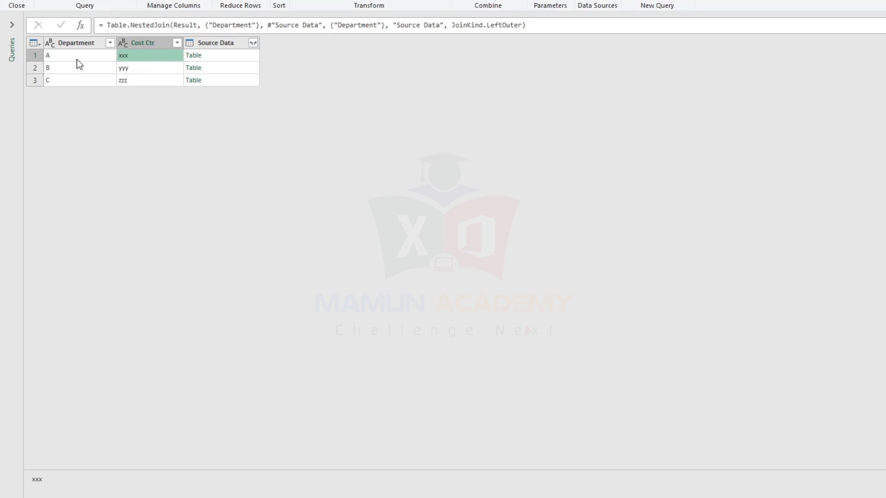
{"action": "left_click", "coordinate": [79, 43]}
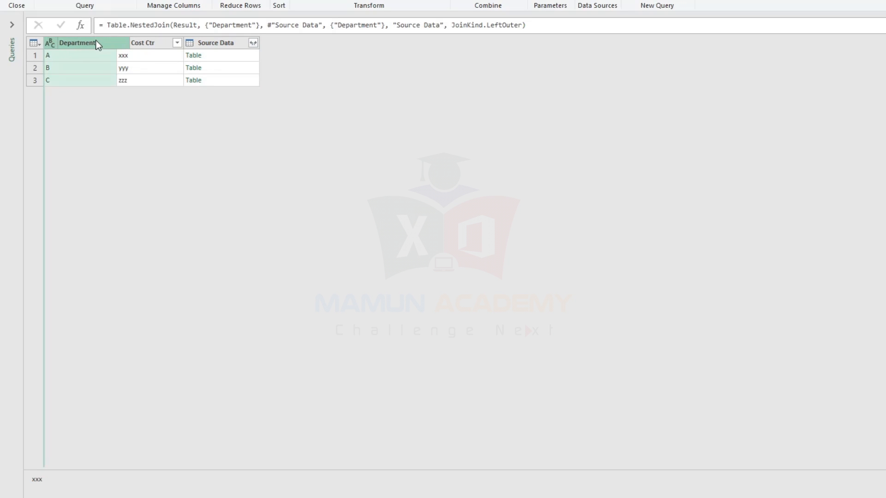
{"action": "left_click", "coordinate": [143, 44], "text": "ctrl"}
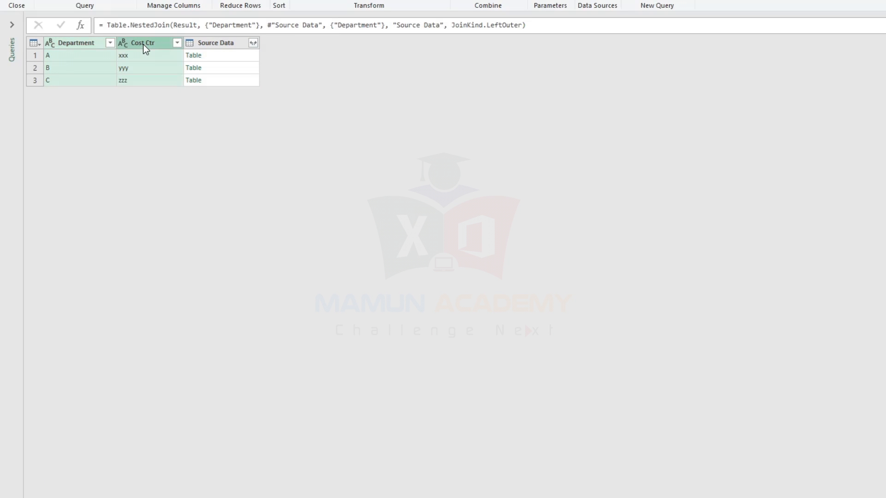
{"action": "left_click", "coordinate": [218, 44]}
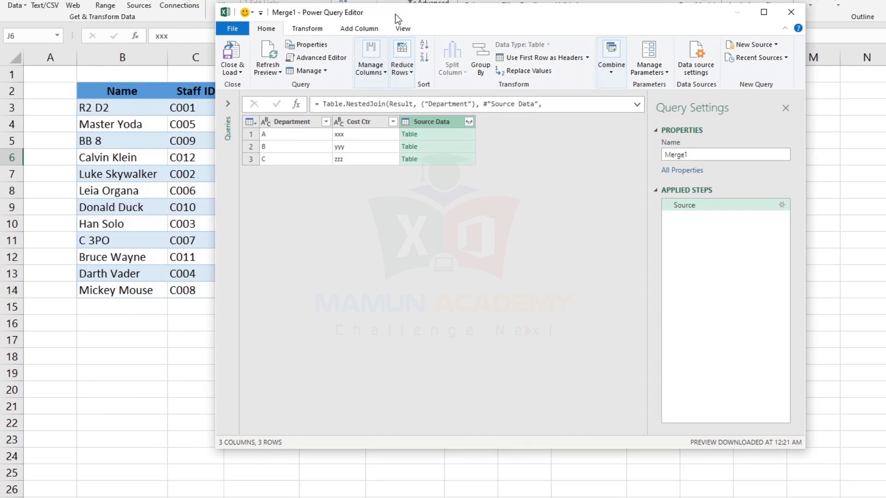
{"action": "left_click_drag", "start_coordinate": [396, 18], "coordinate": [654, 94]}
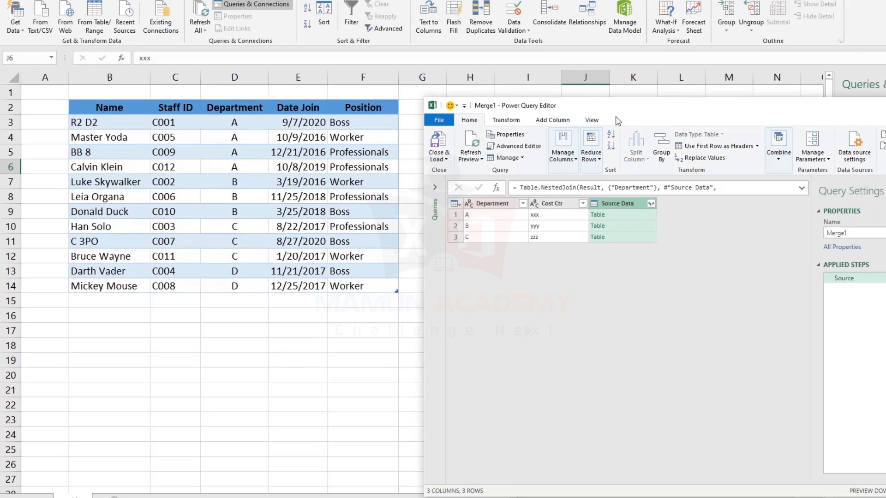
{"action": "left_click_drag", "start_coordinate": [683, 95], "coordinate": [712, 113]}
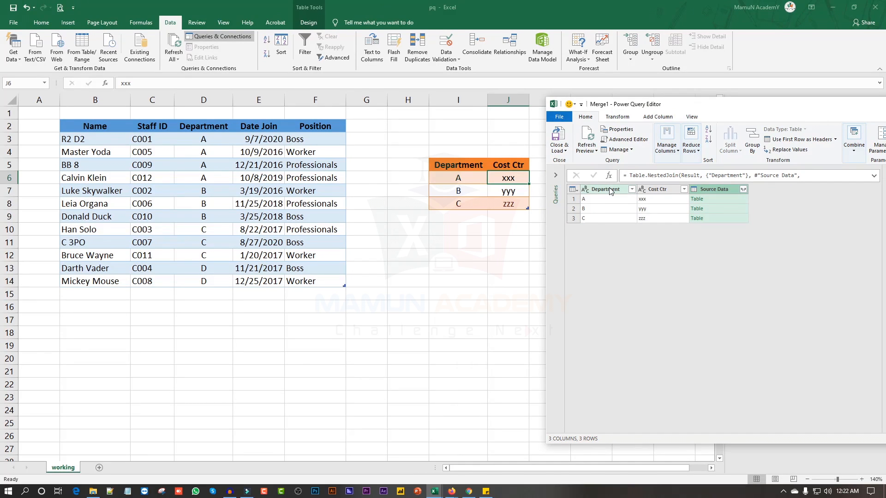
{"action": "left_click_drag", "start_coordinate": [771, 109], "coordinate": [394, 91]}
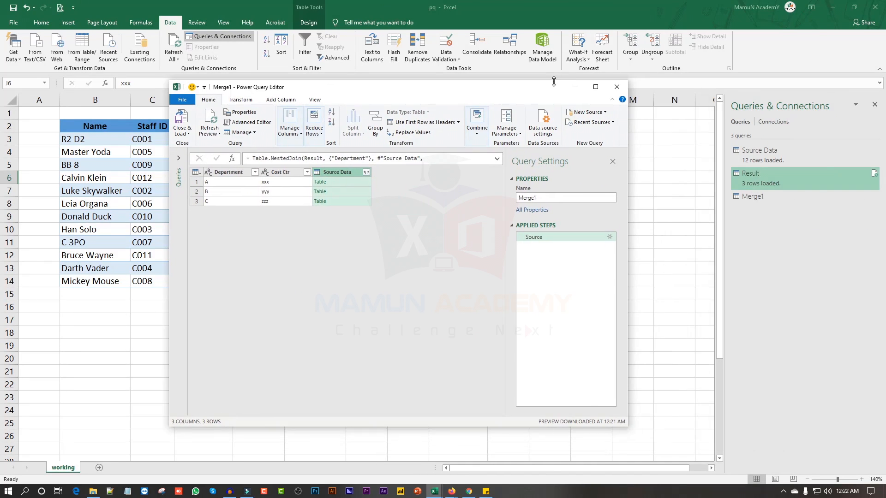
{"action": "left_click", "coordinate": [595, 89]}
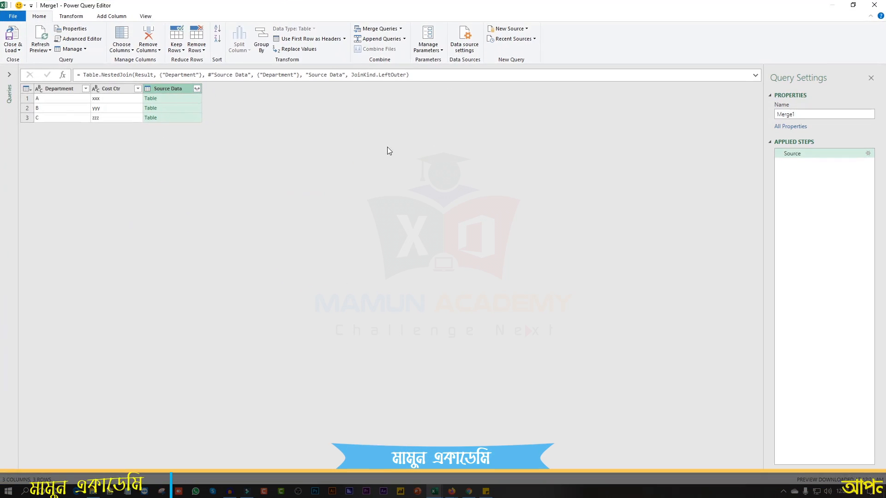
Step: Preview the nested Source Data tables for departments A, B and C
{"action": "left_click", "coordinate": [179, 102]}
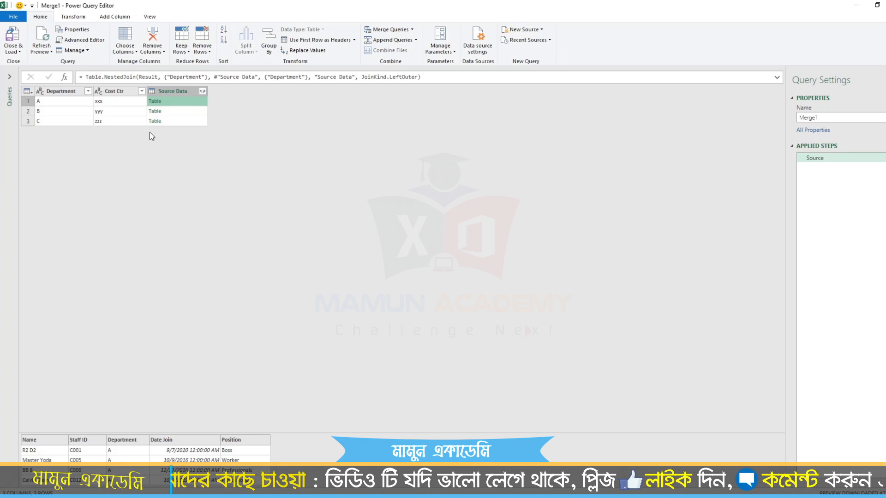
{"action": "left_click", "coordinate": [169, 111]}
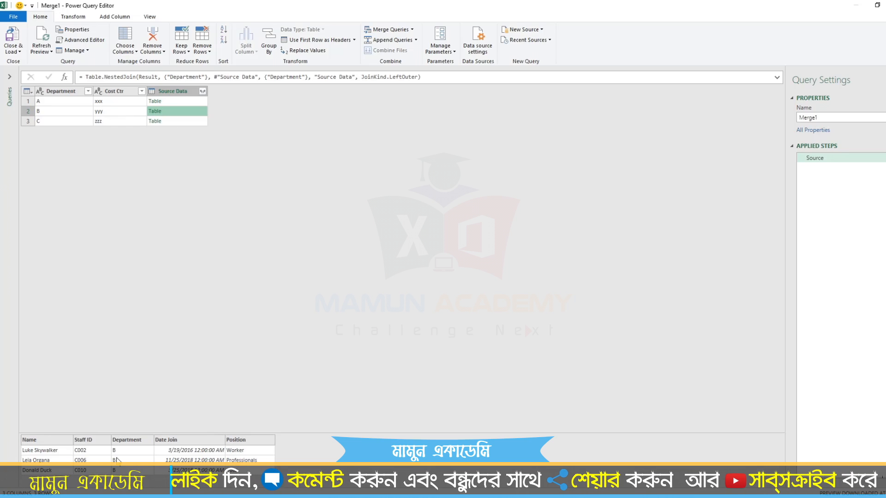
{"action": "left_click", "coordinate": [192, 122]}
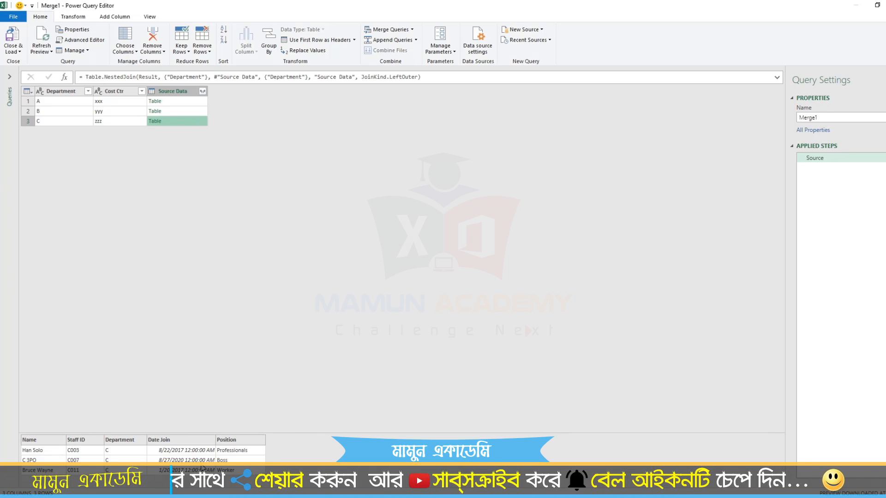
Step: Expand the Source Data column to Name, Staff ID, Date Join and Position, excluding Department and the original column name prefix
{"action": "left_click", "coordinate": [202, 92]}
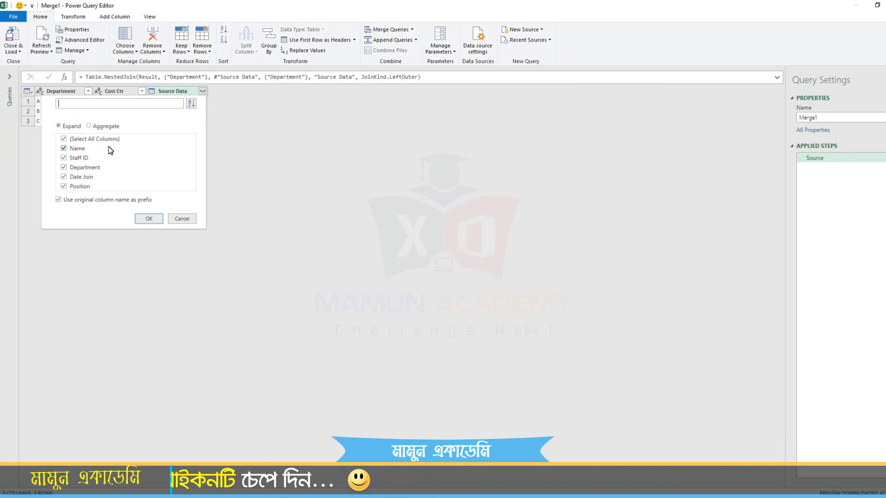
{"action": "left_click", "coordinate": [64, 168]}
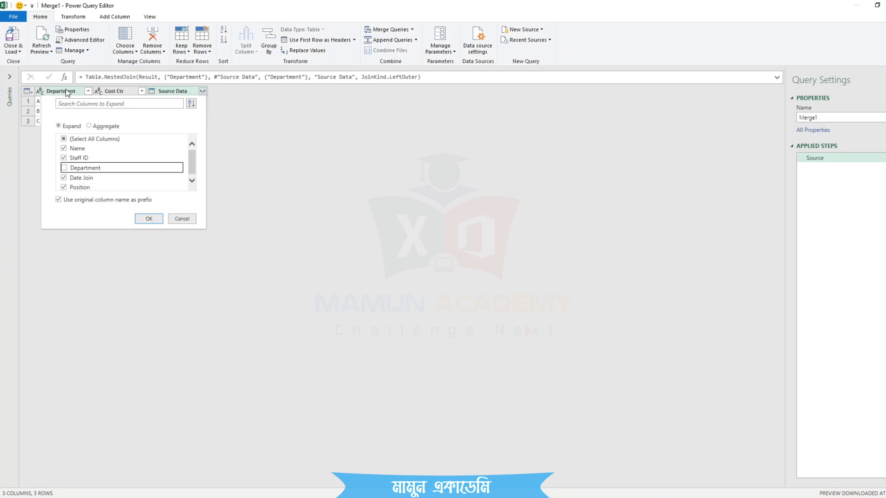
{"action": "left_click", "coordinate": [59, 201]}
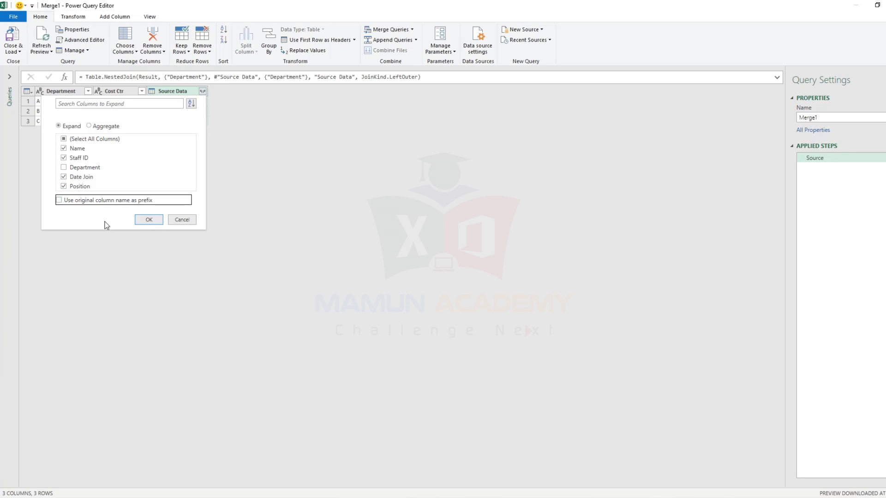
{"action": "left_click", "coordinate": [153, 223]}
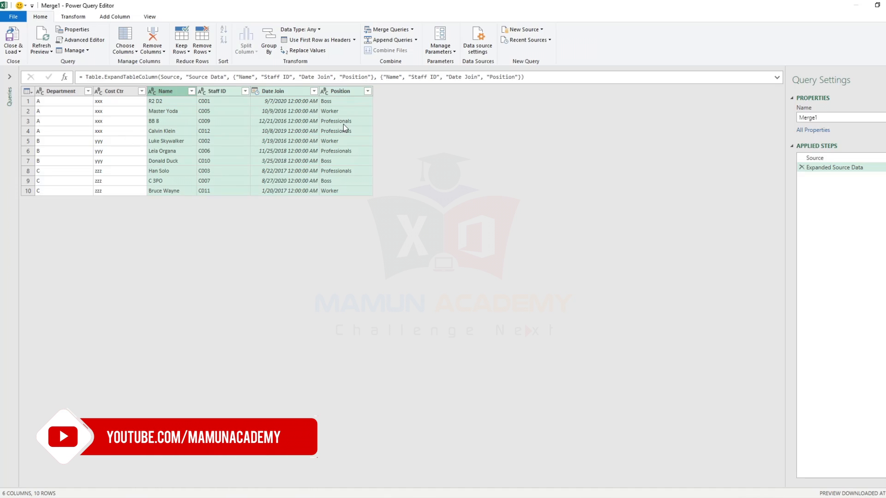
Step: Load the merged query as a table into the existing worksheet, starting at cell L2
{"action": "left_click", "coordinate": [20, 51]}
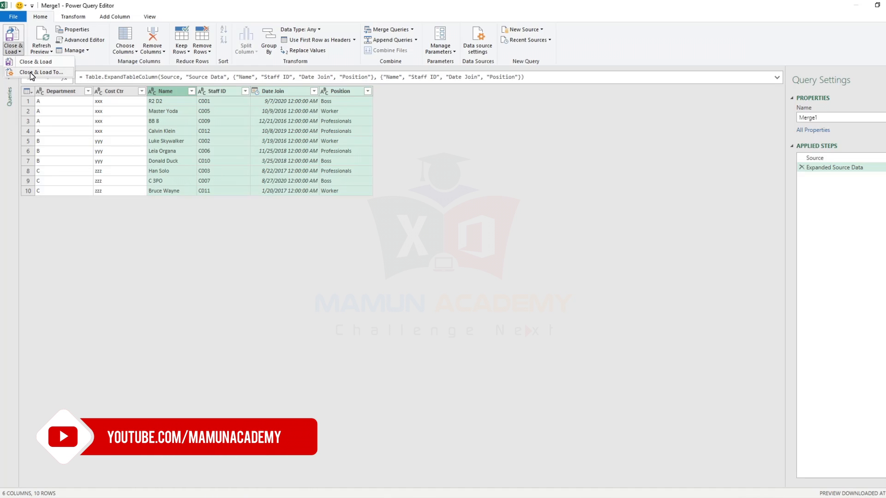
{"action": "left_click", "coordinate": [31, 72]}
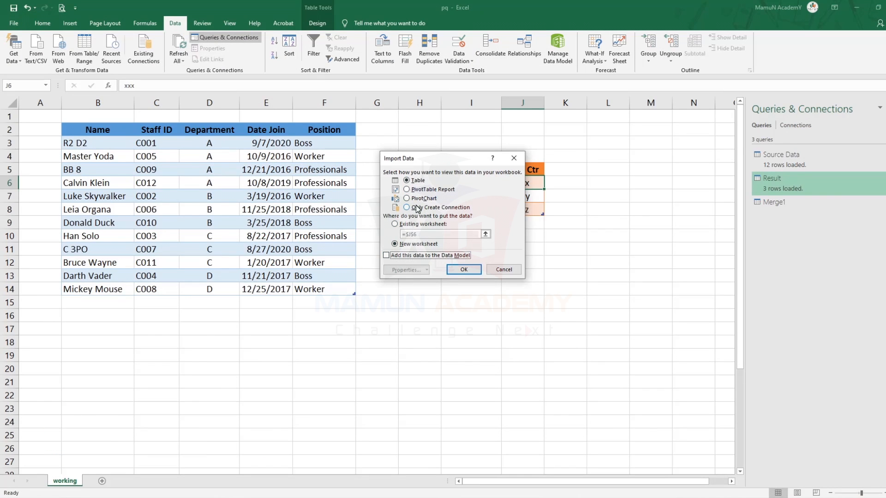
{"action": "left_click", "coordinate": [408, 226]}
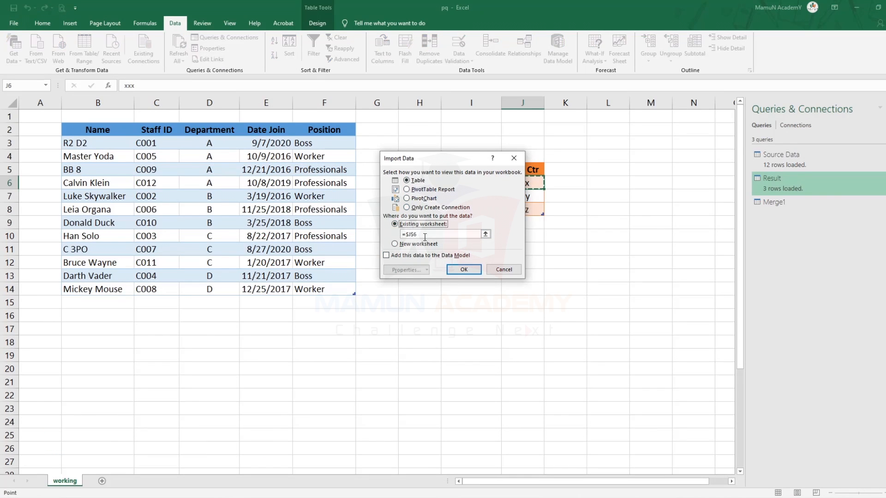
{"action": "left_click", "coordinate": [605, 130]}
{"action": "left_click", "coordinate": [464, 269]}
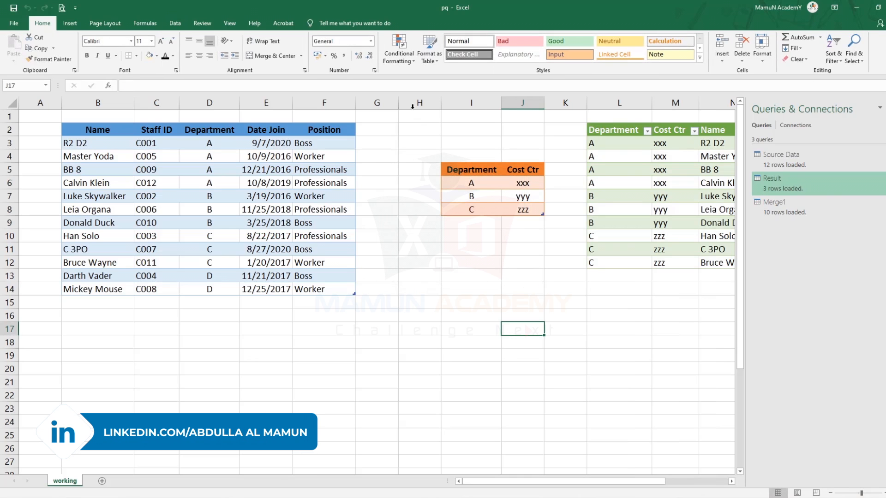
Step: Delete the empty column H and narrow the spacer column G beside the cost centre table
{"action": "right_click", "coordinate": [406, 103]}
{"action": "left_click", "coordinate": [427, 184]}
{"action": "left_click", "coordinate": [491, 300]}
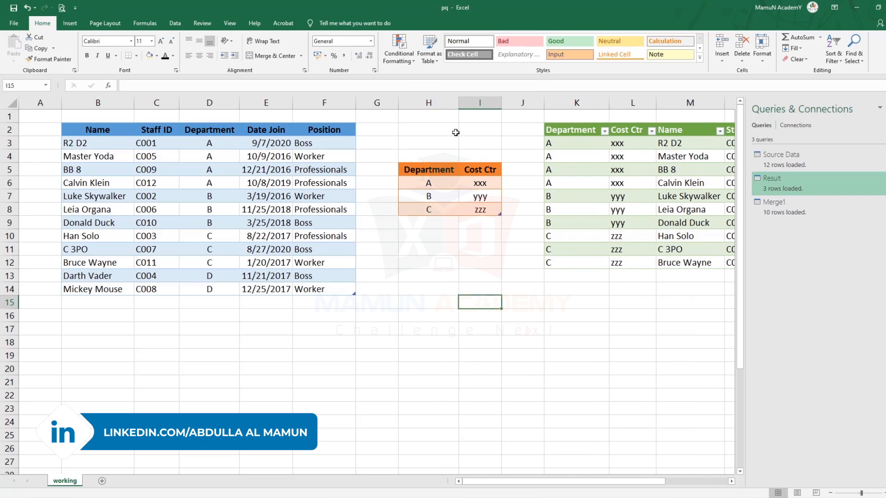
{"action": "left_click_drag", "start_coordinate": [398, 102], "coordinate": [389, 103]}
{"action": "left_click", "coordinate": [515, 315]}
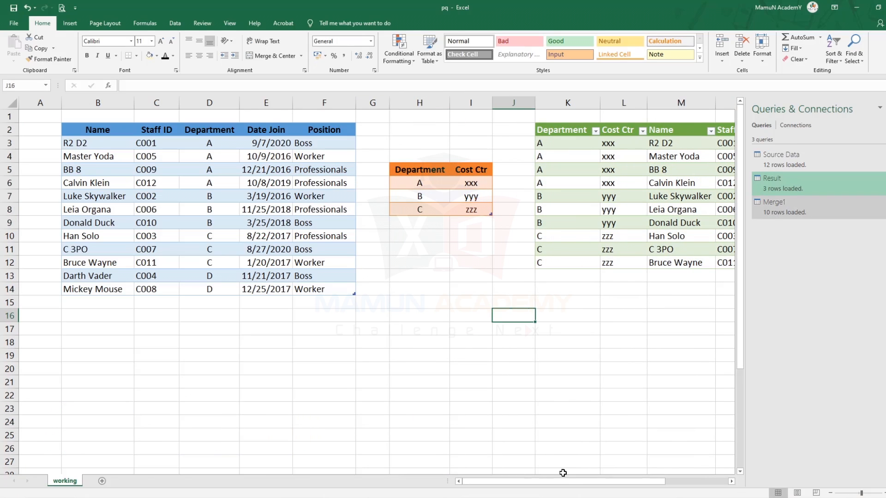
Step: Autofit the staff table's Date Join column and narrow the spacer columns G and J so the three tables sit closer together
{"action": "left_click_drag", "start_coordinate": [576, 480], "coordinate": [647, 477]}
{"action": "left_click", "coordinate": [540, 398]}
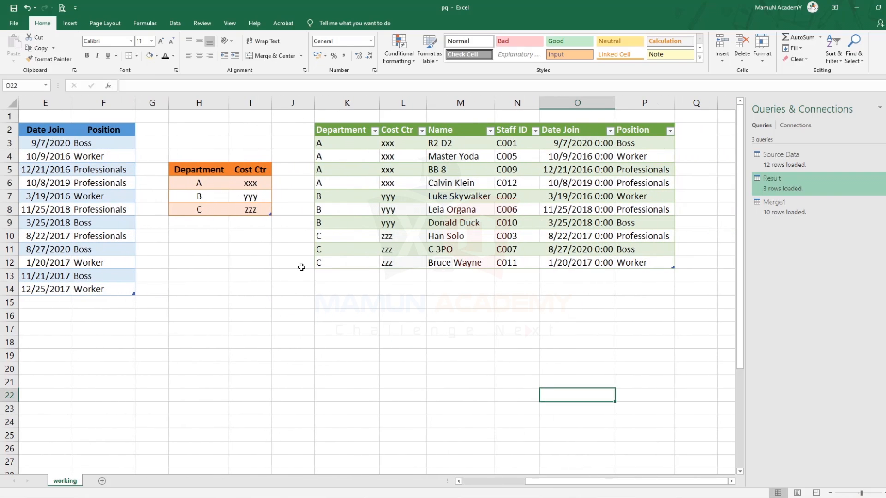
{"action": "scroll", "coordinate": [301, 267], "scroll_direction": "down", "scroll_amount": 3}
{"action": "left_click", "coordinate": [341, 291]}
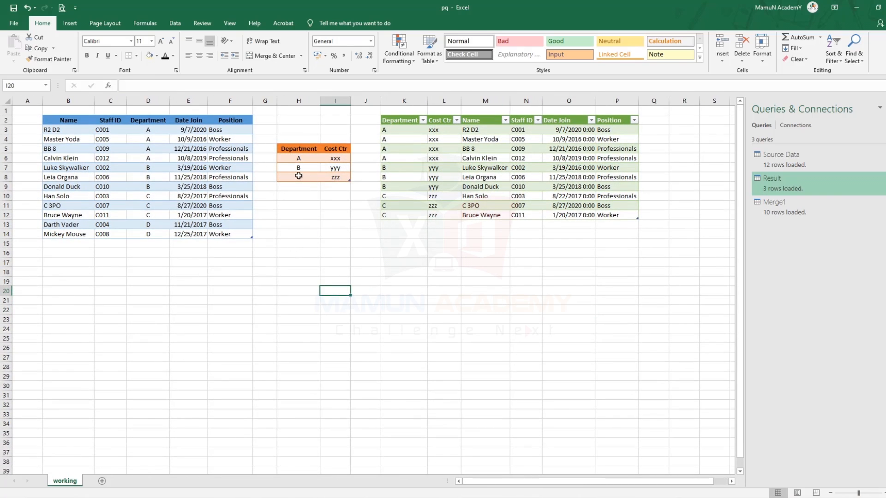
{"action": "scroll", "coordinate": [108, 169], "scroll_direction": "up", "scroll_amount": 1}
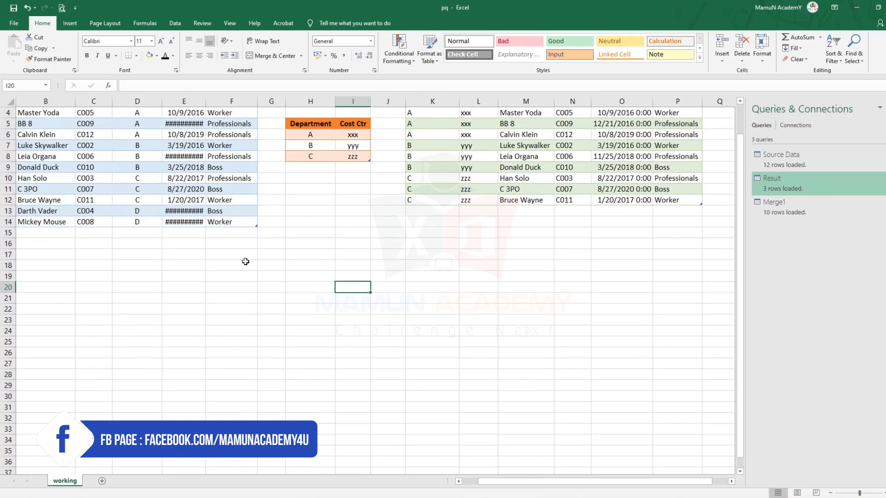
{"action": "scroll", "coordinate": [247, 260], "scroll_direction": "up", "scroll_amount": 1}
{"action": "double_click", "coordinate": [207, 99]}
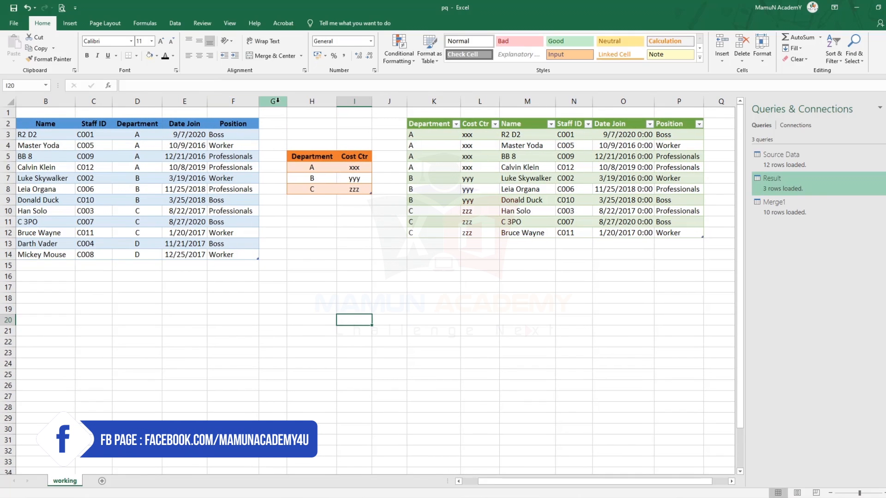
{"action": "left_click_drag", "start_coordinate": [287, 99], "coordinate": [277, 99]}
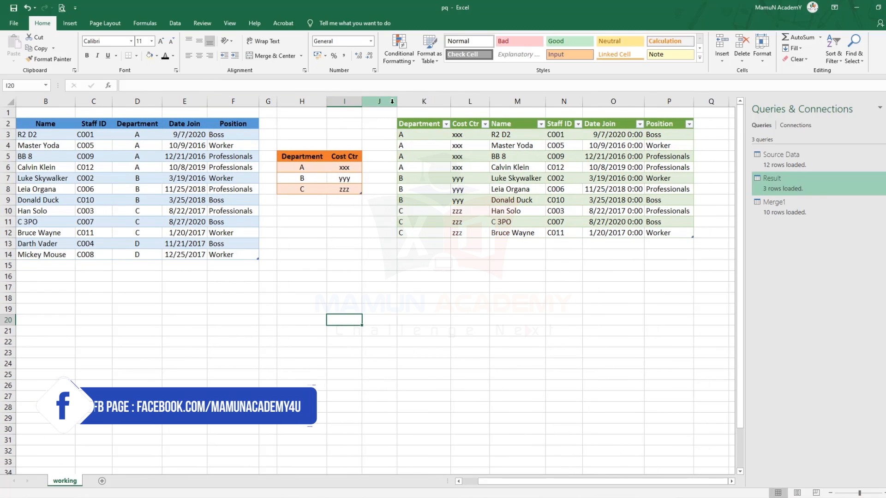
{"action": "left_click_drag", "start_coordinate": [396, 100], "coordinate": [381, 100]}
{"action": "left_click", "coordinate": [407, 331]}
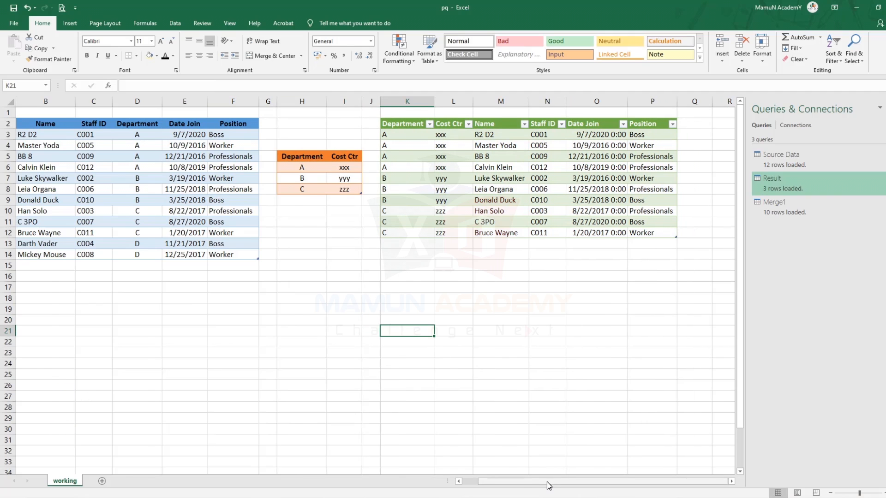
Step: Compare department A's positions in the staff table with its positions in the merged table
{"action": "left_click_drag", "start_coordinate": [547, 482], "coordinate": [532, 486]}
{"action": "left_click", "coordinate": [407, 353]}
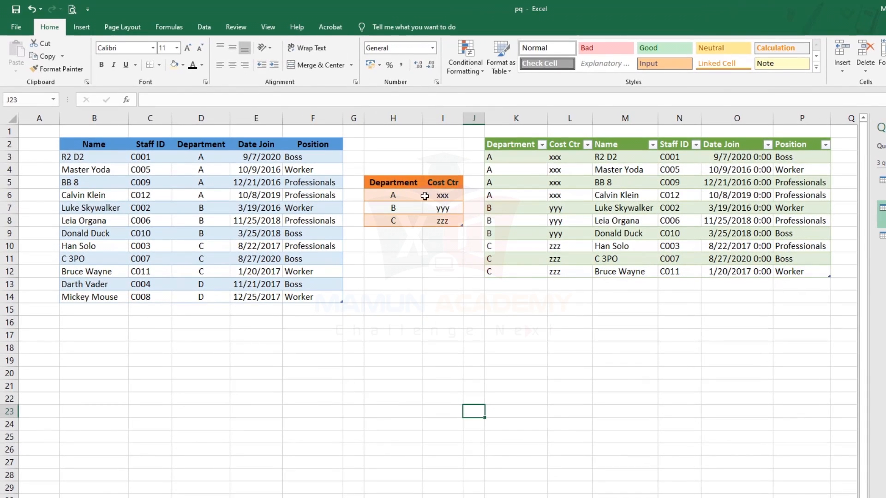
{"action": "left_click", "coordinate": [296, 159]}
{"action": "left_click_drag", "start_coordinate": [297, 159], "coordinate": [297, 198]}
{"action": "left_click_drag", "start_coordinate": [779, 157], "coordinate": [784, 196]}
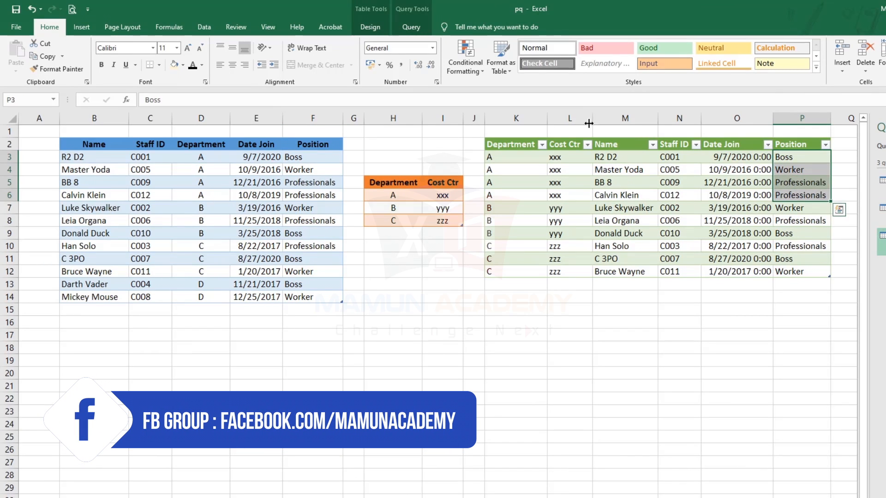
{"action": "left_click_drag", "start_coordinate": [587, 121], "coordinate": [673, 125]}
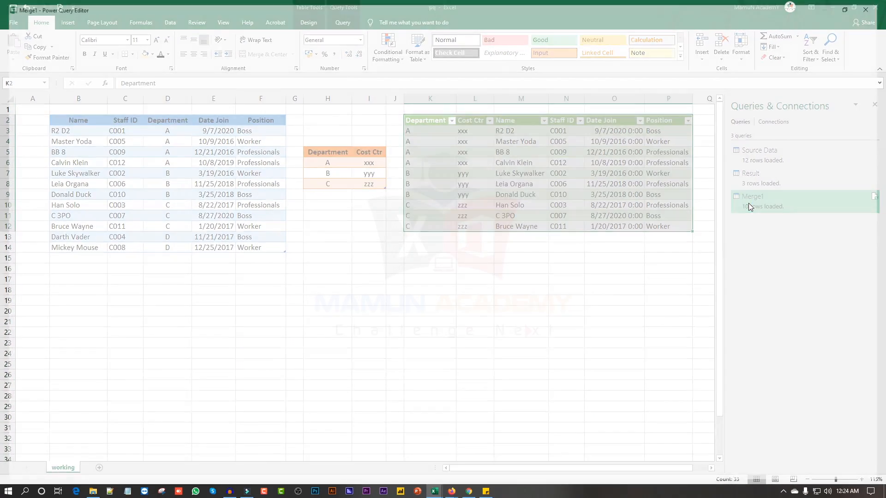
Step: In the Merge1 query, delete the Expanded Source Data step and expand Source Data again to Position only, keeping the original column name prefix
{"action": "double_click", "coordinate": [748, 203]}
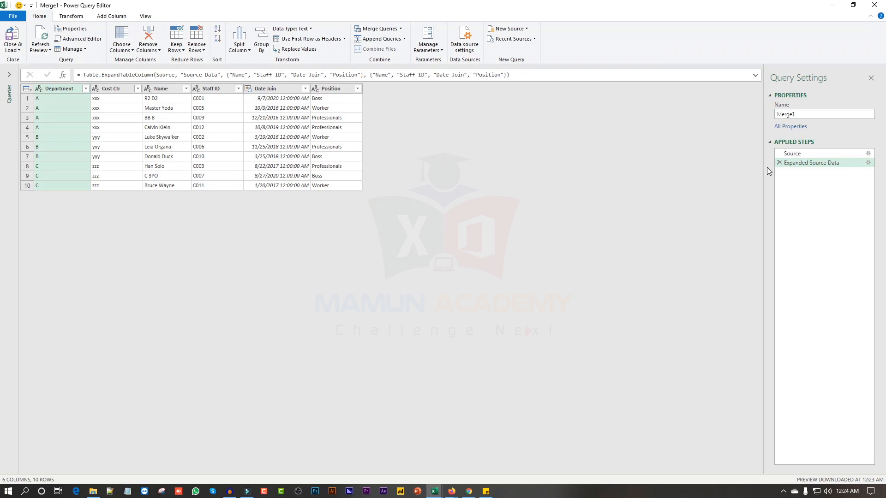
{"action": "left_click", "coordinate": [780, 163]}
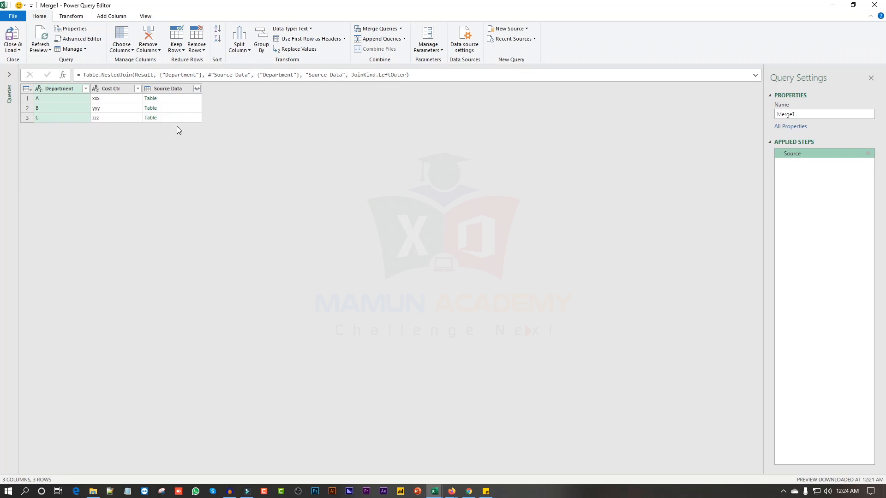
{"action": "left_click", "coordinate": [197, 89]}
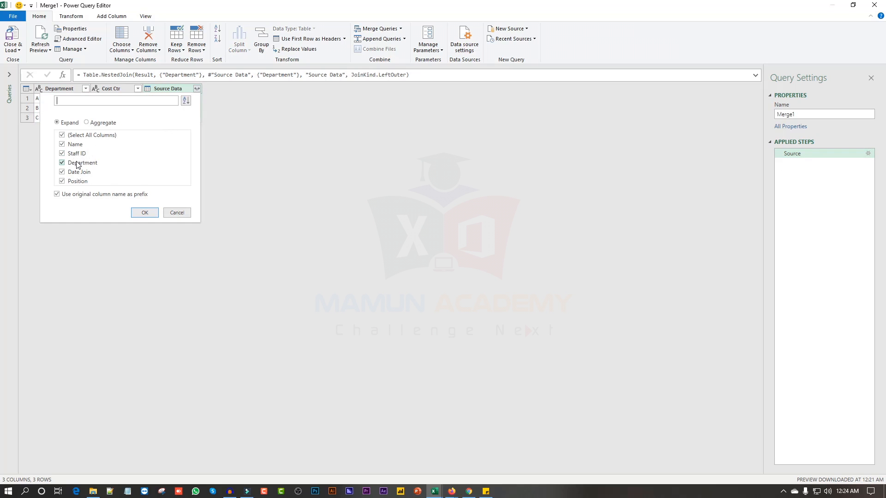
{"action": "left_click", "coordinate": [67, 161]}
{"action": "left_click", "coordinate": [63, 154]}
{"action": "left_click", "coordinate": [63, 145]}
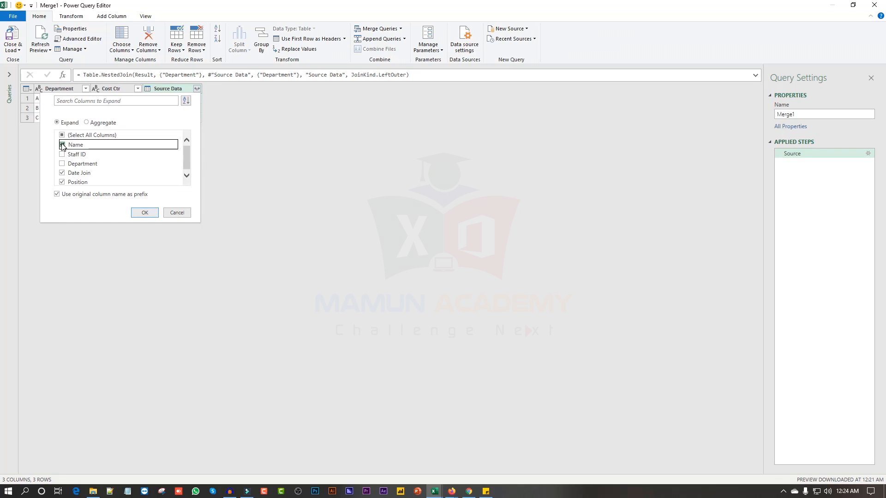
{"action": "left_click", "coordinate": [63, 173]}
{"action": "left_click", "coordinate": [63, 172]}
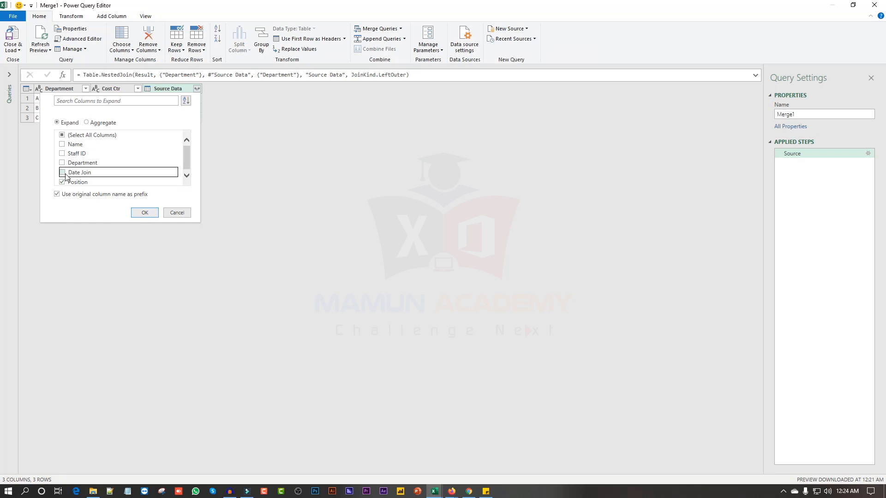
{"action": "left_click", "coordinate": [144, 212]}
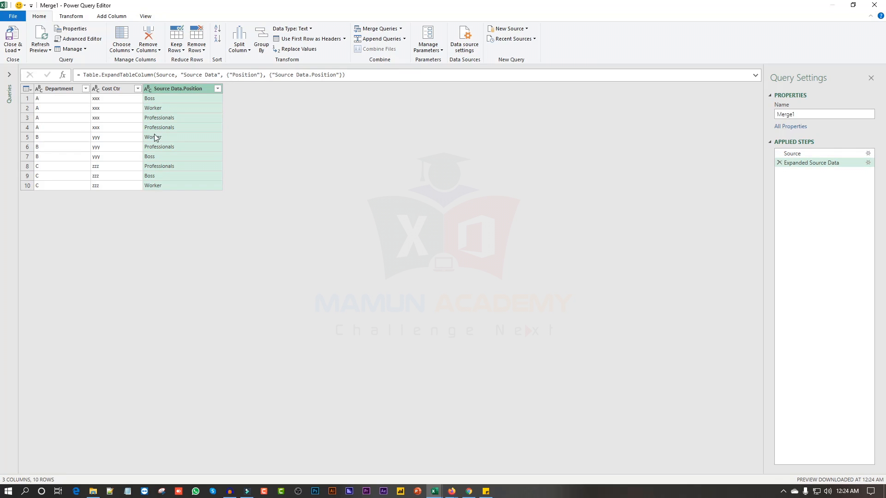
Step: Close the query editor and load the updated Merge1 query back into the worksheet
{"action": "left_click", "coordinate": [18, 51]}
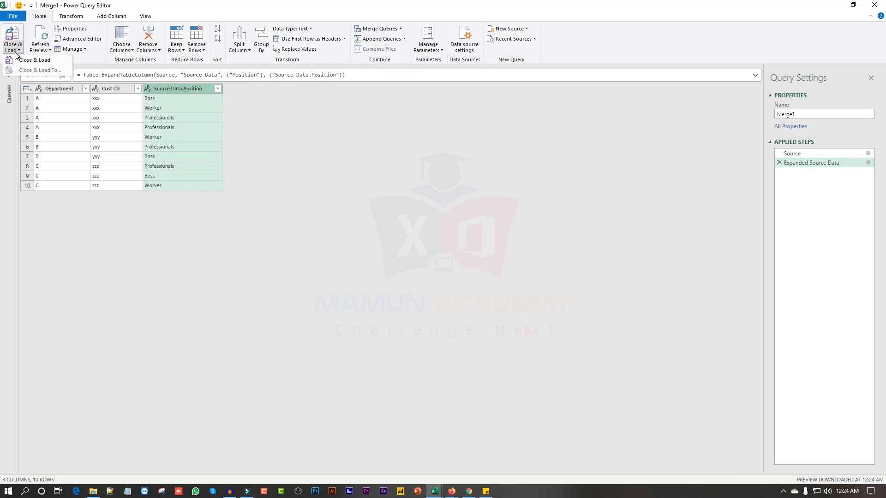
{"action": "left_click", "coordinate": [30, 60]}
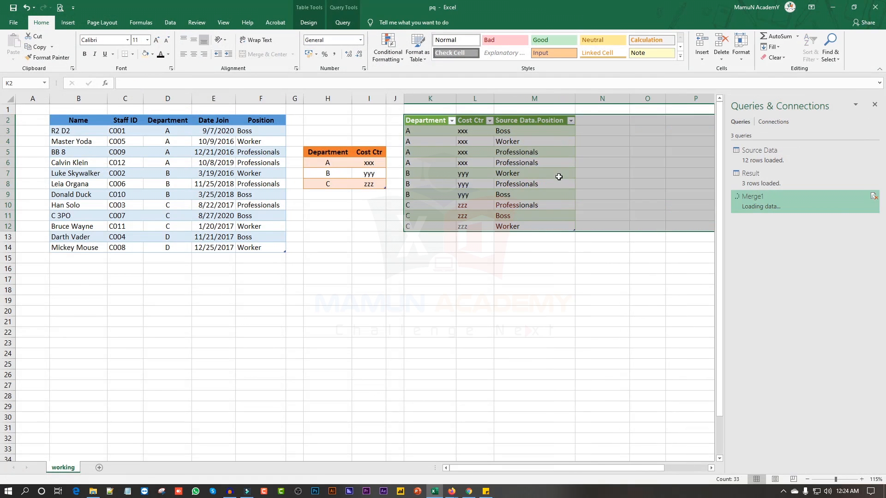
{"action": "left_click", "coordinate": [518, 155]}
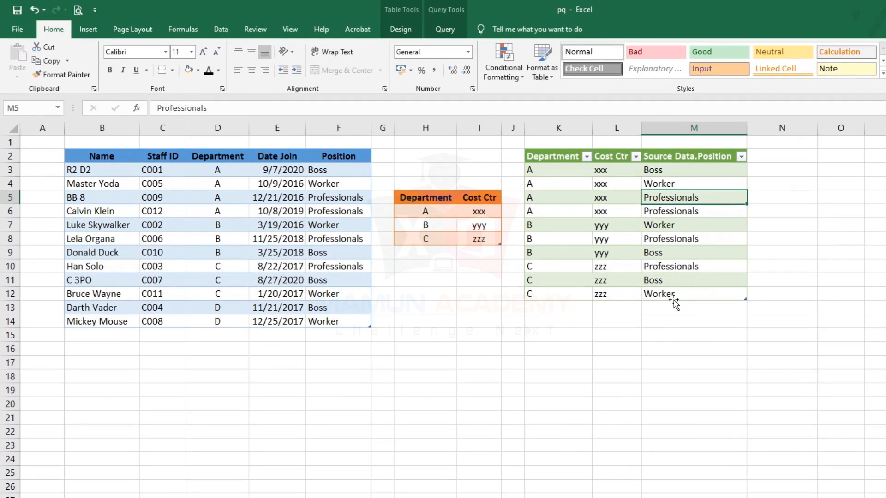
Step: Compare the positions of departments A, B and C in the staff table with those in the reloaded merged table
{"action": "left_click", "coordinate": [639, 354]}
{"action": "left_click", "coordinate": [427, 212]}
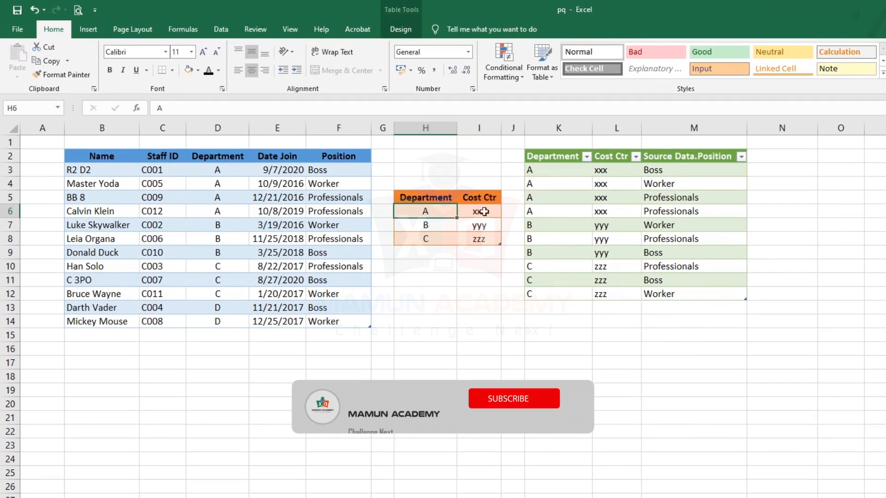
{"action": "left_click", "coordinate": [511, 212]}
{"action": "left_click", "coordinate": [333, 171]}
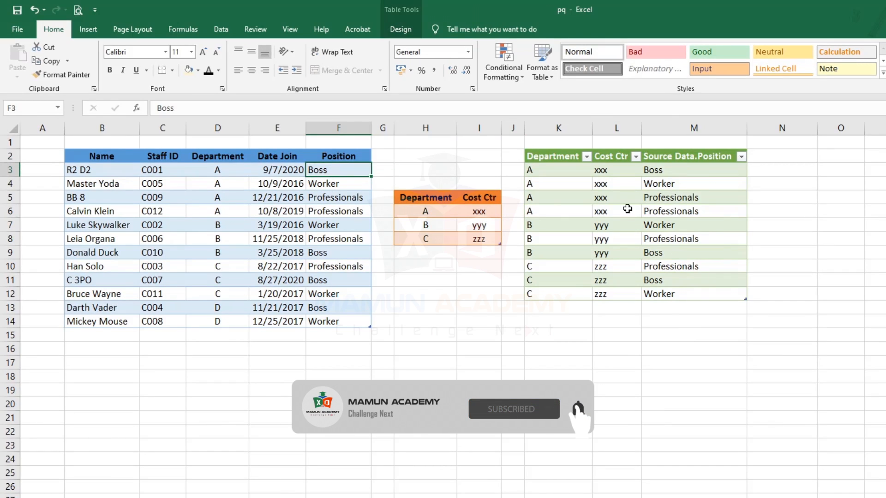
{"action": "left_click_drag", "start_coordinate": [667, 170], "coordinate": [594, 221]}
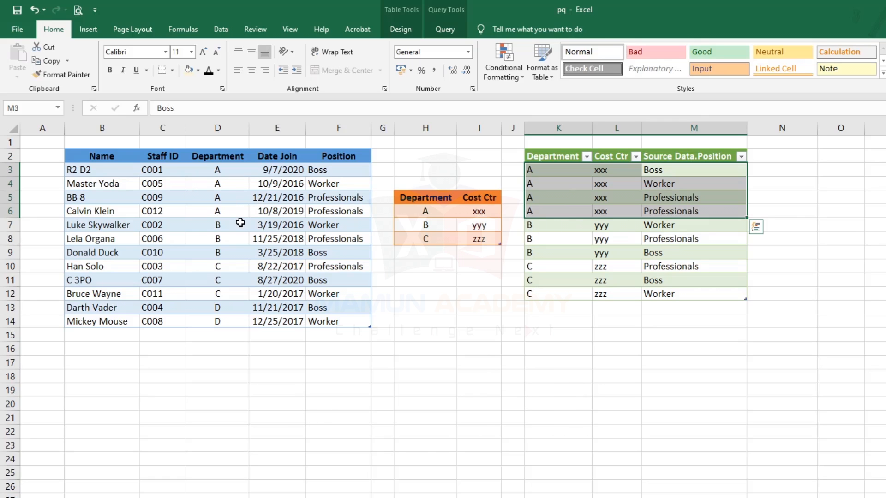
{"action": "left_click_drag", "start_coordinate": [322, 225], "coordinate": [326, 257]}
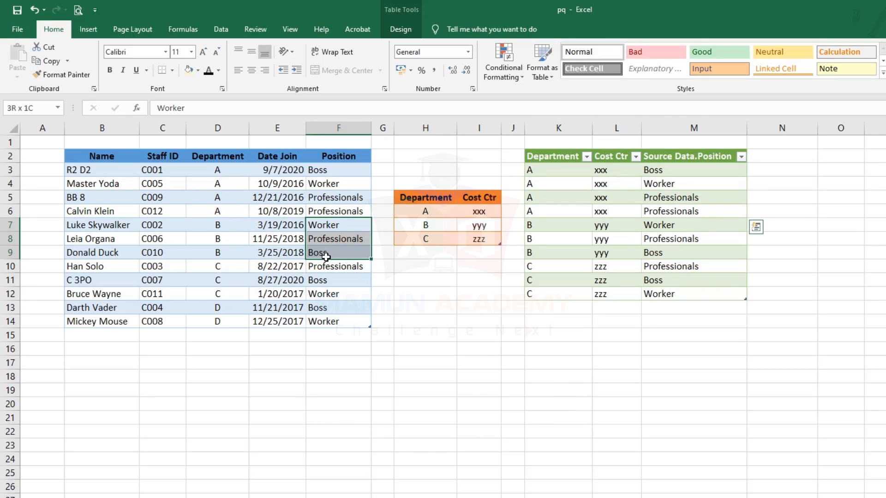
{"action": "left_click_drag", "start_coordinate": [675, 227], "coordinate": [677, 253]}
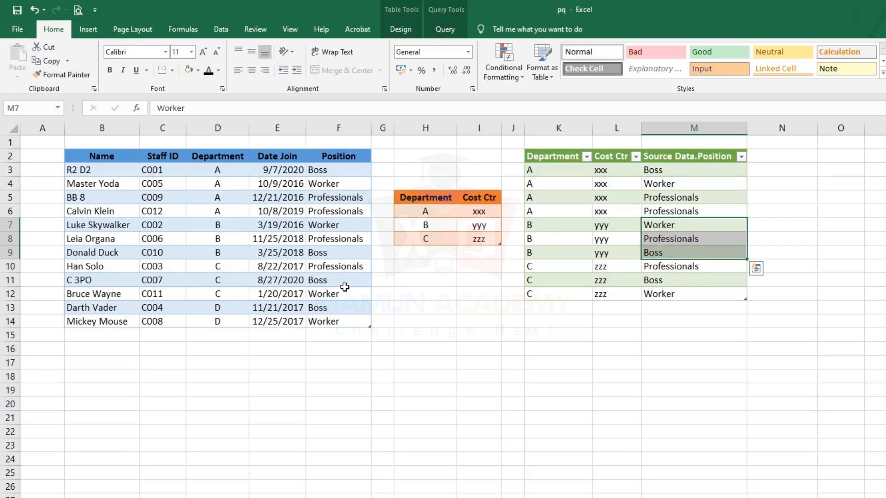
{"action": "left_click_drag", "start_coordinate": [339, 280], "coordinate": [338, 292]}
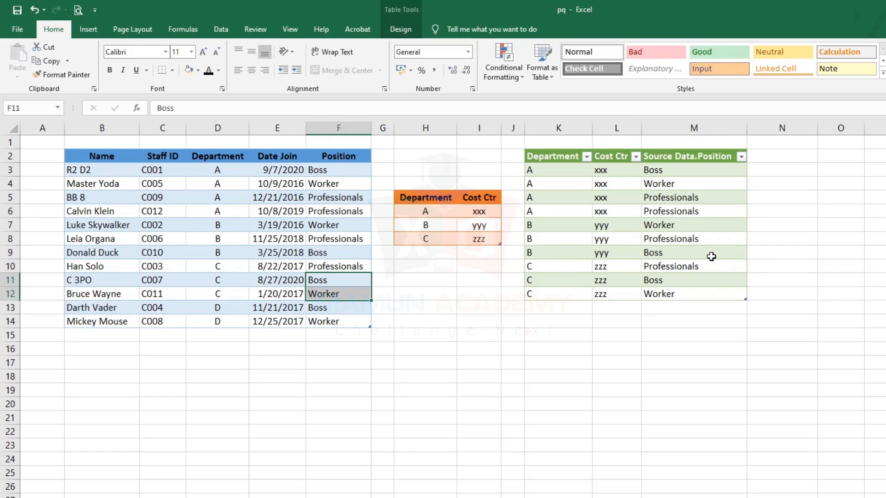
{"action": "left_click_drag", "start_coordinate": [708, 268], "coordinate": [699, 293]}
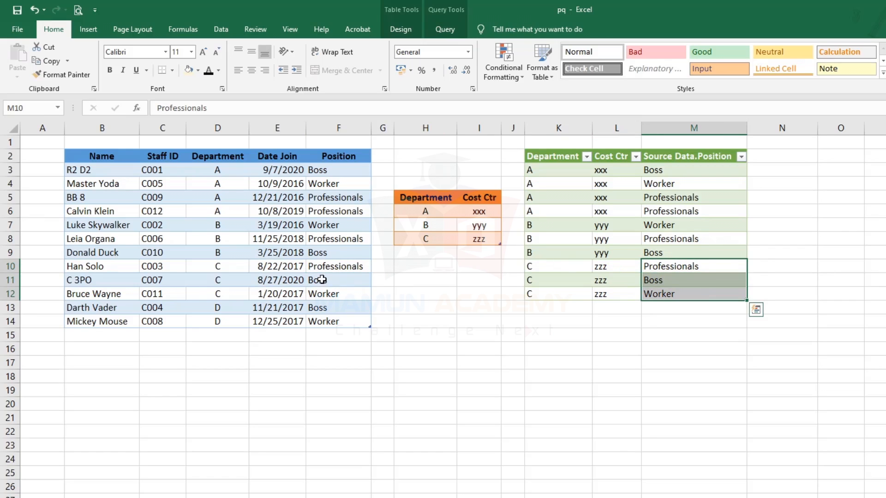
{"action": "left_click_drag", "start_coordinate": [323, 266], "coordinate": [332, 296]}
Step: Add department D with cost centre aaa as a new row below department C in the cost centre table
{"action": "left_click", "coordinate": [439, 255]}
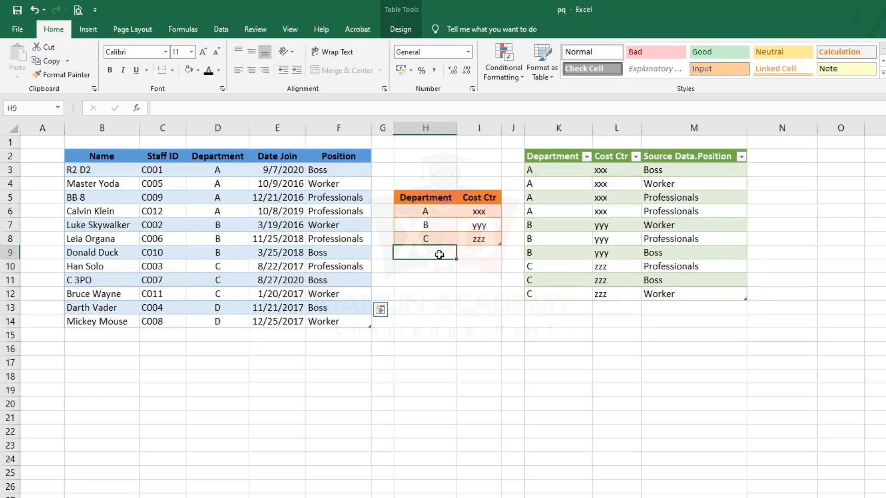
{"action": "type", "text": "D"}
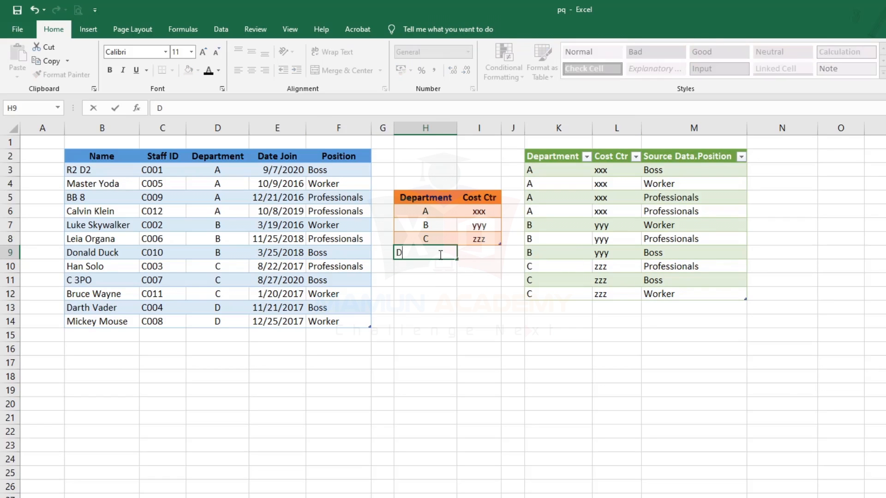
{"action": "key", "text": "Return"}
{"action": "left_click", "coordinate": [473, 253]}
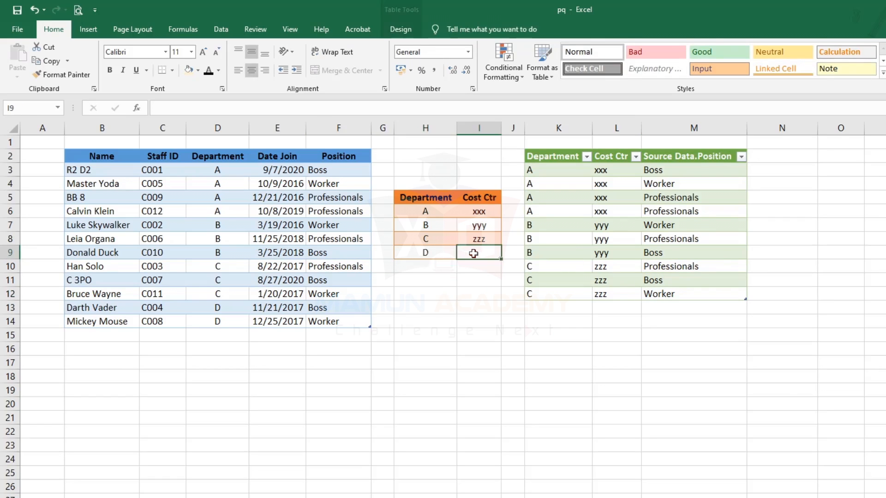
{"action": "type", "text": "aaa"}
{"action": "left_click", "coordinate": [479, 306]}
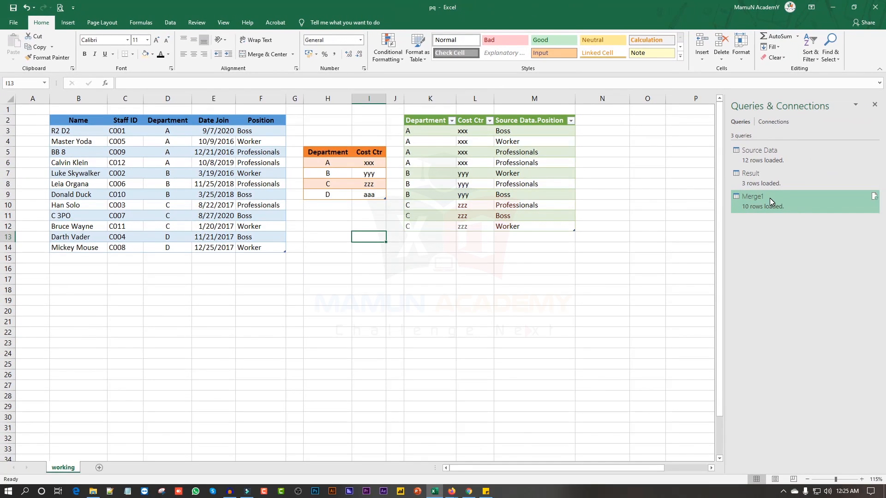
Step: Refresh the Merge1 query so the merged table picks up the new department D row
{"action": "right_click", "coordinate": [770, 202]}
{"action": "right_click", "coordinate": [504, 139]}
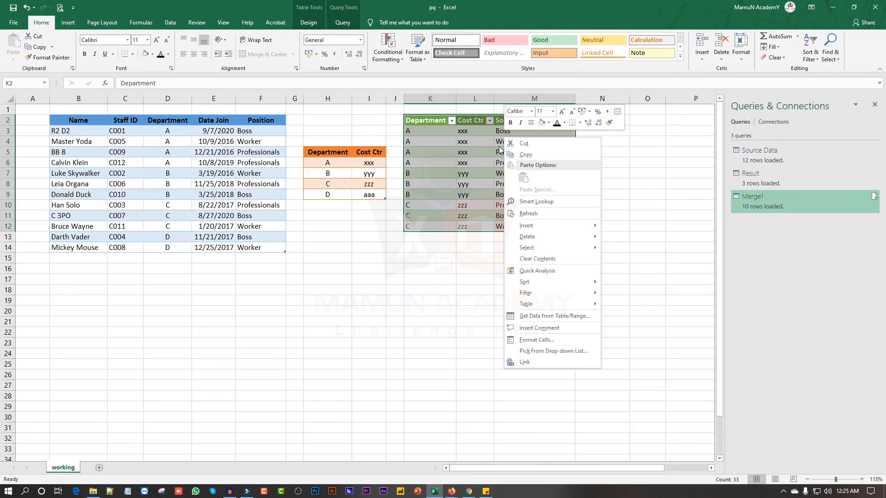
{"action": "key", "text": "Escape"}
{"action": "left_click", "coordinate": [875, 198]}
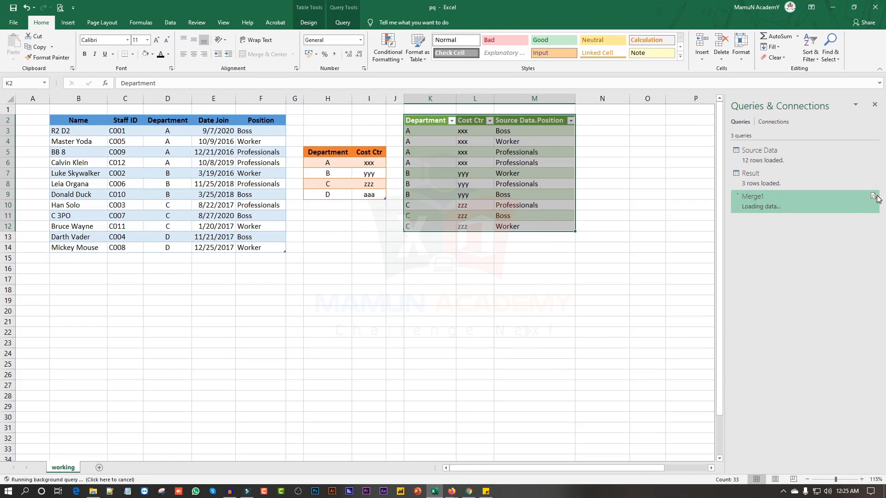
{"action": "left_click", "coordinate": [524, 335]}
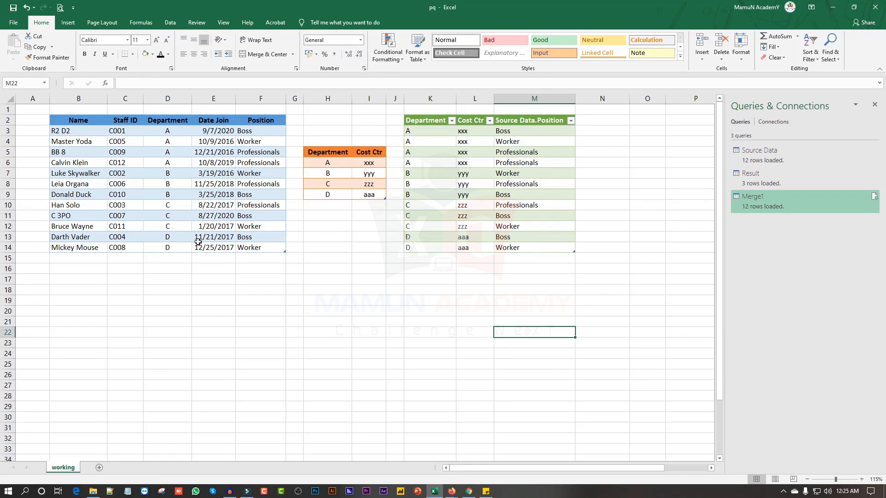
Step: In the staff table, change the position of the first department D employee to Manager
{"action": "left_click", "coordinate": [251, 238]}
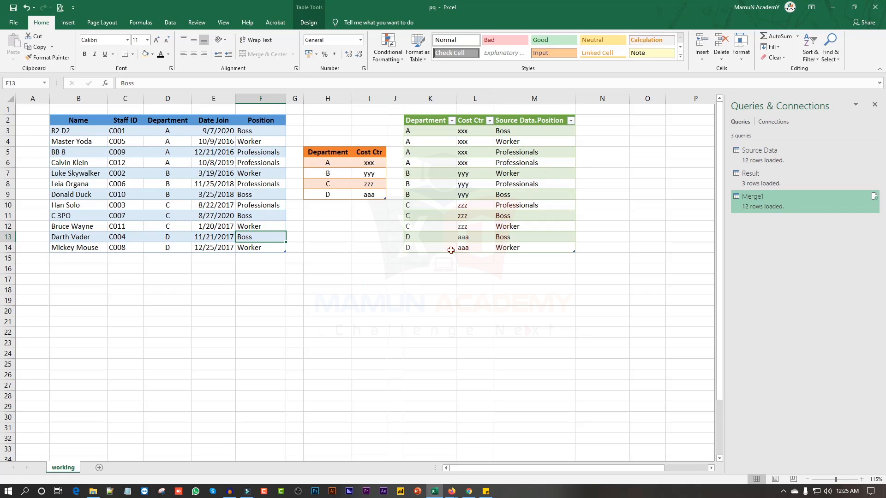
{"action": "type", "text": "Manager"}
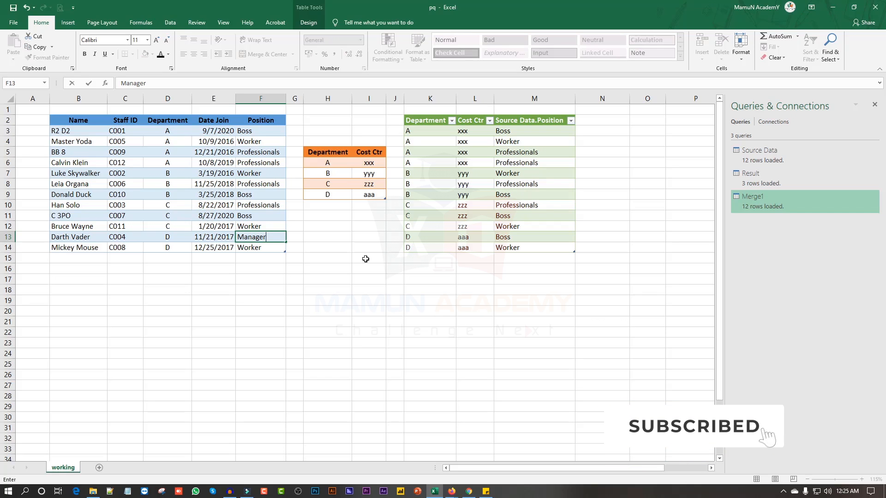
{"action": "left_click", "coordinate": [268, 271]}
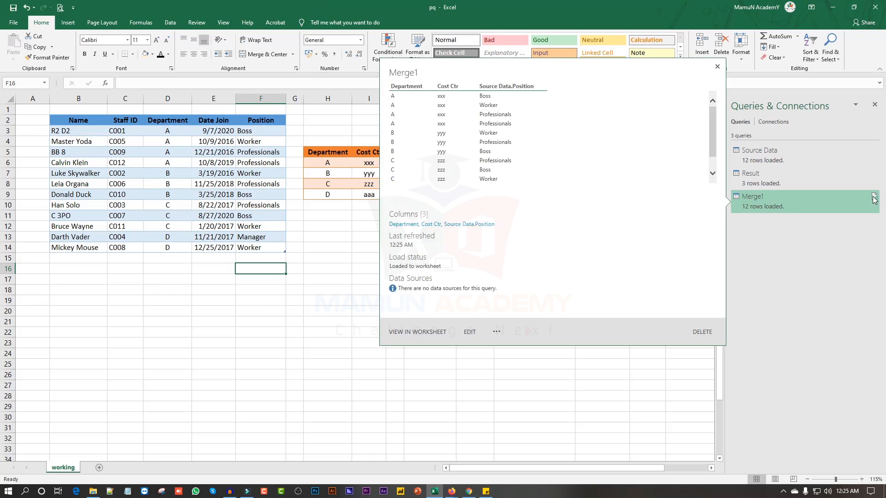
Step: Refresh the Merge1 query again and check the first department D position in the merged table
{"action": "left_click", "coordinate": [875, 198]}
{"action": "left_click", "coordinate": [541, 241]}
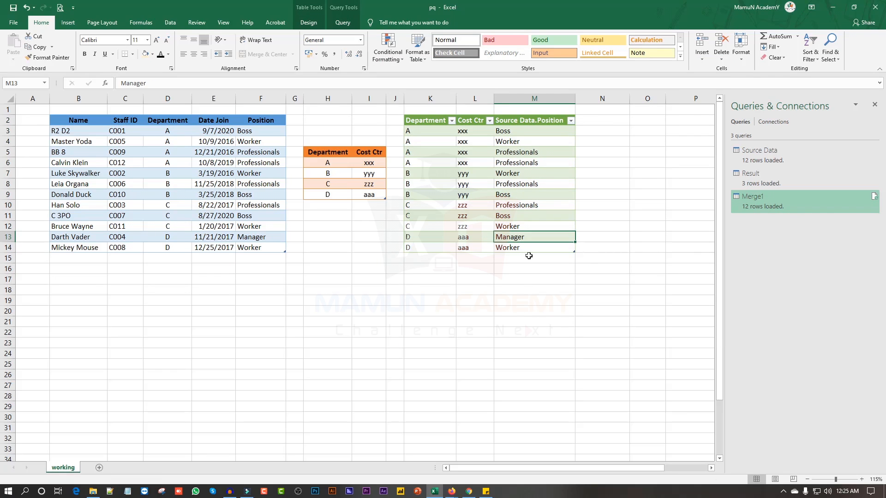
{"action": "left_click", "coordinate": [535, 311]}
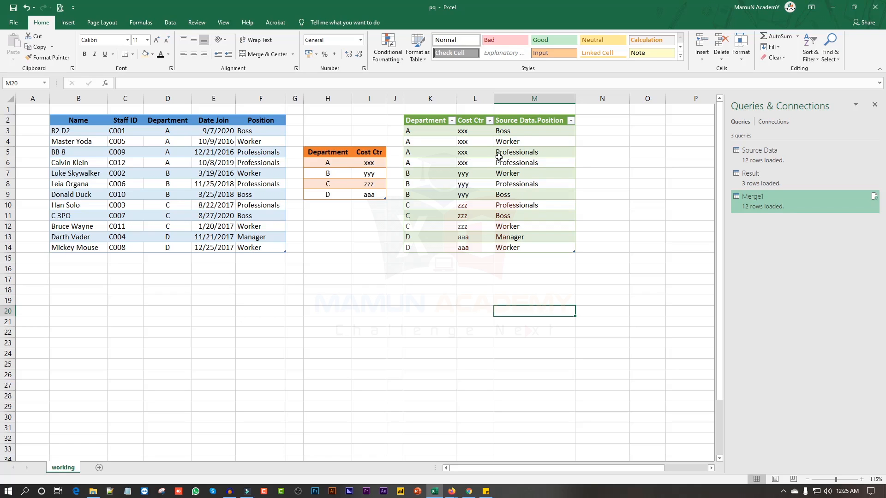
Step: Review the merged table's position column against the departments and cost centres in the cost centre table
{"action": "left_click_drag", "start_coordinate": [520, 132], "coordinate": [517, 251]}
{"action": "left_click", "coordinate": [395, 300]}
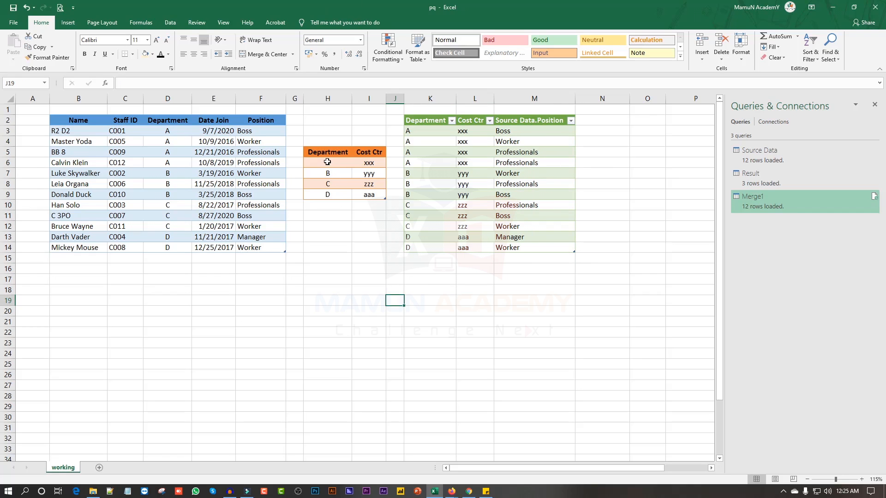
{"action": "left_click_drag", "start_coordinate": [327, 162], "coordinate": [367, 194]}
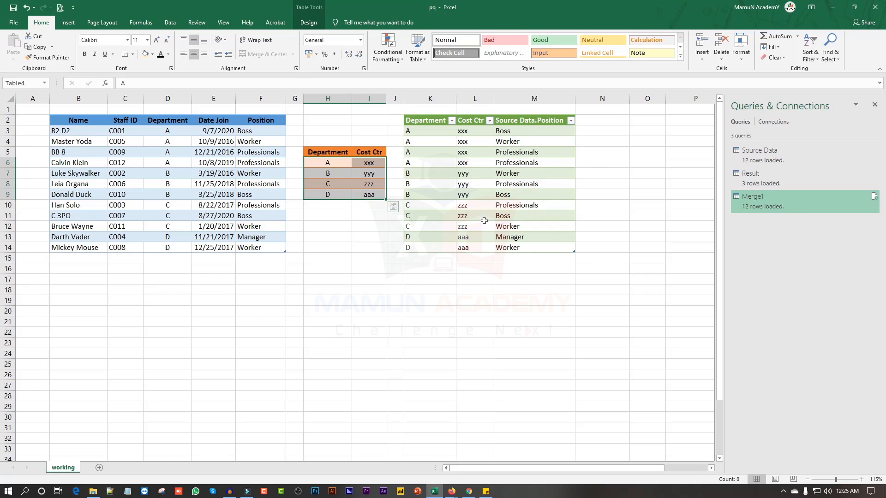
{"action": "left_click", "coordinate": [501, 292]}
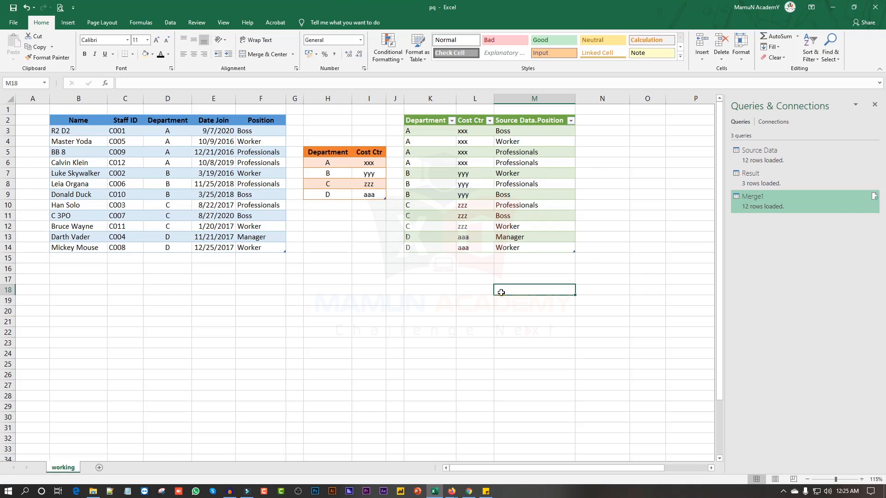